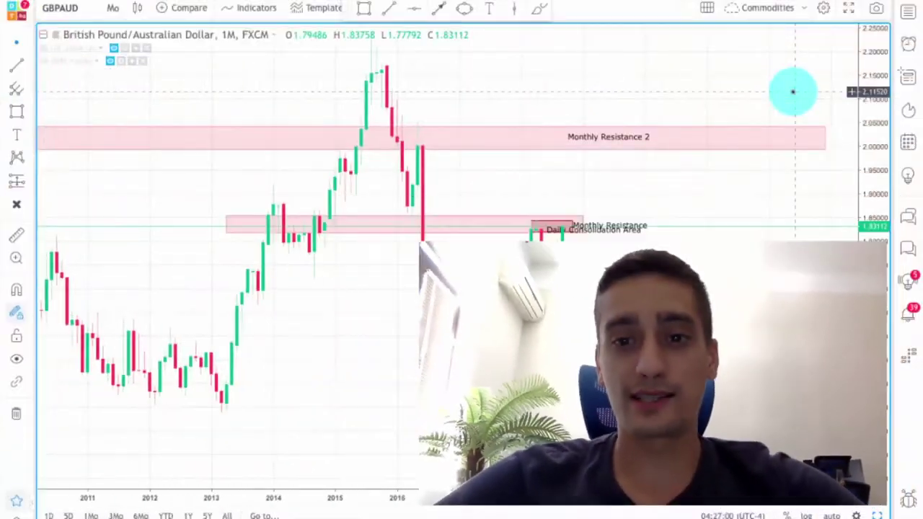
Activate the Brush tool on the monthly GBPAUD chart and set its line colour to brownish orange.
drag(682, 179, 716, 179)
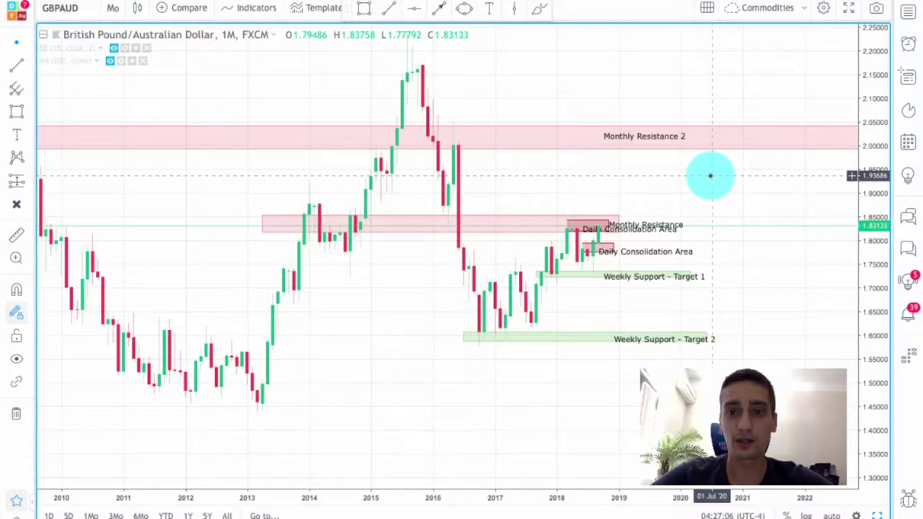
scroll(711, 175, down, 2)
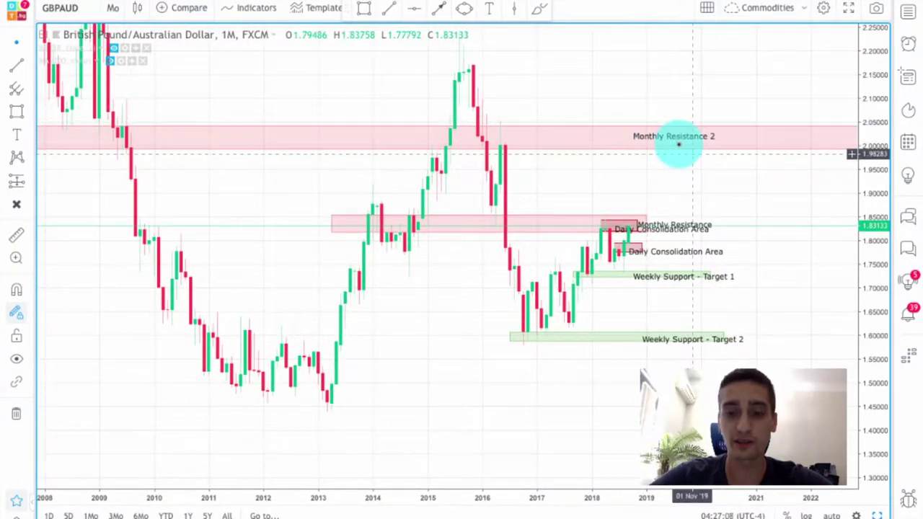
scroll(710, 173, up, 1)
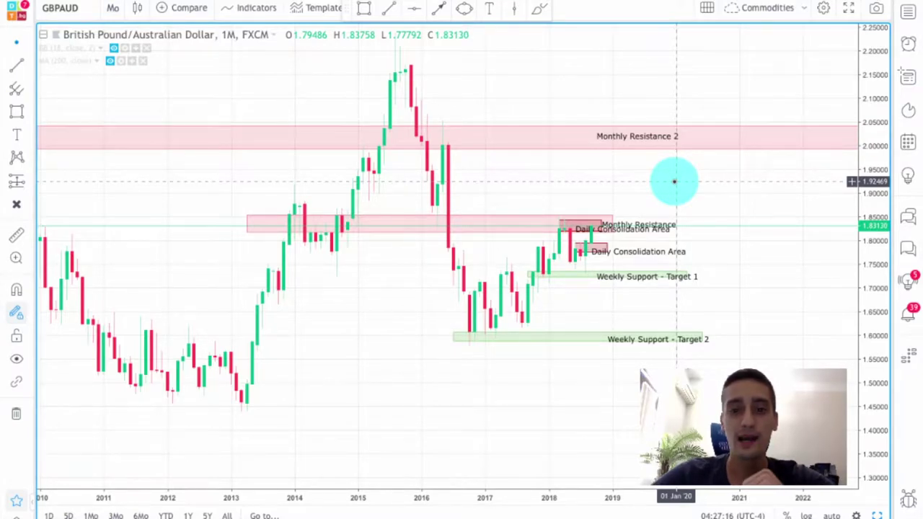
mouse_move(674, 181)
mouse_down()
mouse_move(688, 181)
mouse_move(618, 192)
mouse_move(663, 189)
mouse_move(731, 217)
mouse_move(740, 190)
mouse_move(699, 168)
mouse_move(578, 191)
mouse_move(604, 204)
mouse_move(336, 181)
mouse_move(274, 202)
mouse_move(510, 215)
mouse_up()
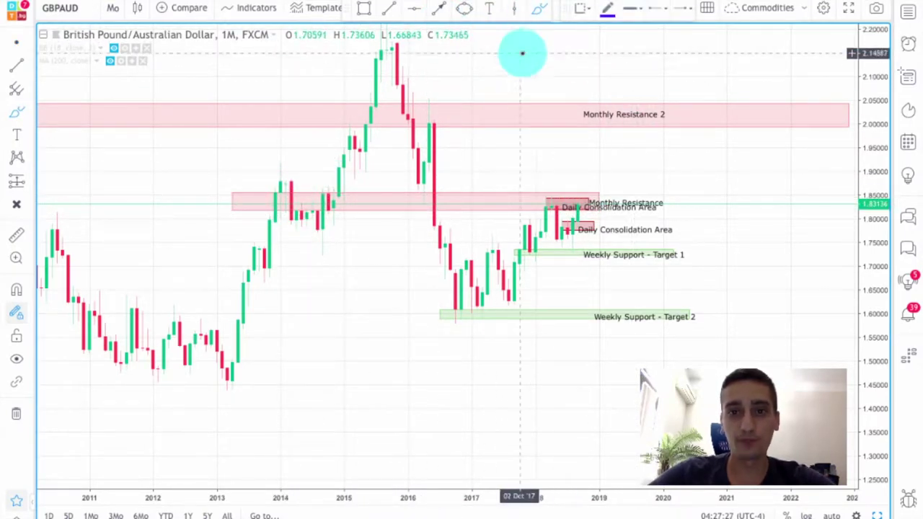
click(608, 8)
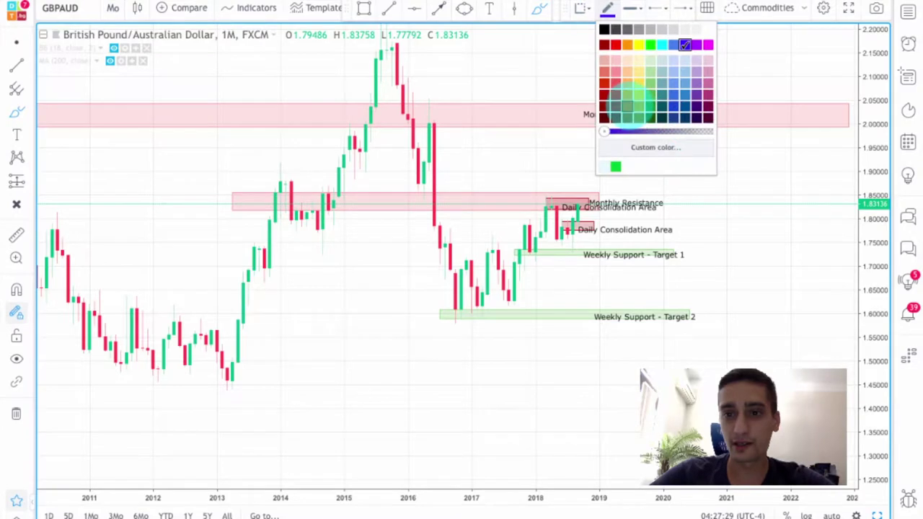
click(629, 107)
Circle the 2014 price reactions and the early 2016 low at the Monthly Resistance zone with freehand brush strokes.
click(562, 138)
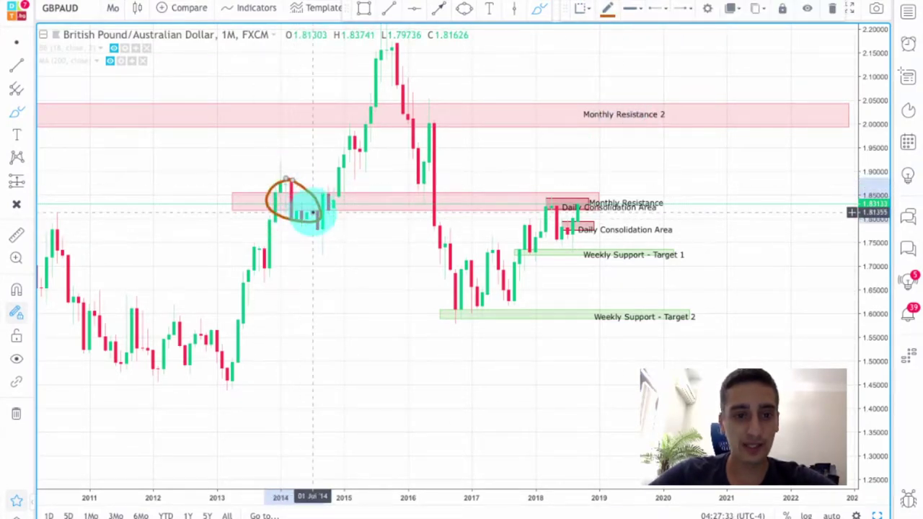
mouse_move(319, 209)
mouse_down()
mouse_move(299, 206)
mouse_move(289, 217)
mouse_move(334, 217)
mouse_move(312, 208)
mouse_move(339, 204)
mouse_up()
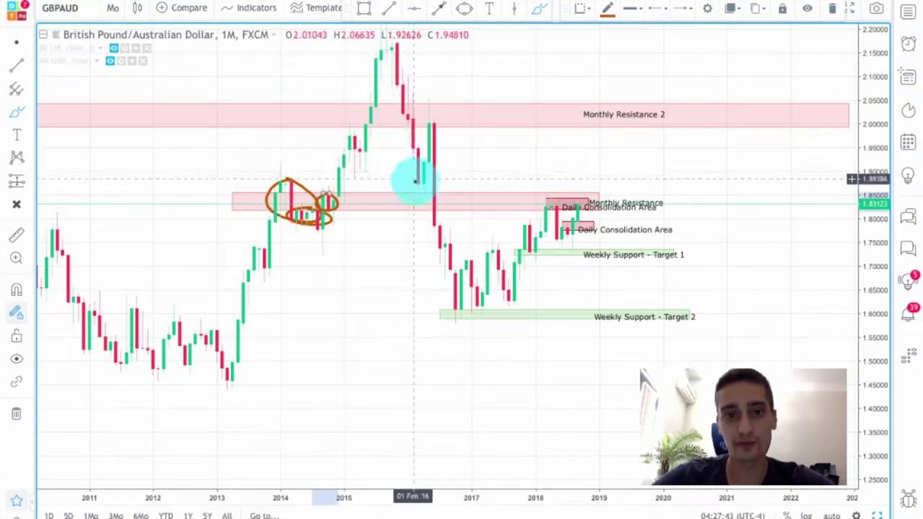
mouse_move(426, 182)
mouse_down()
mouse_move(402, 192)
mouse_move(431, 200)
mouse_move(421, 182)
mouse_up()
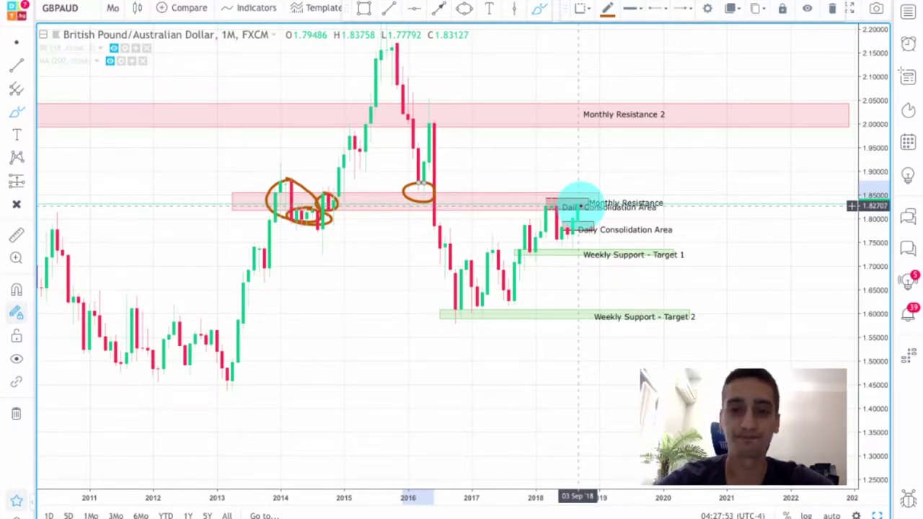
drag(581, 202, 586, 159)
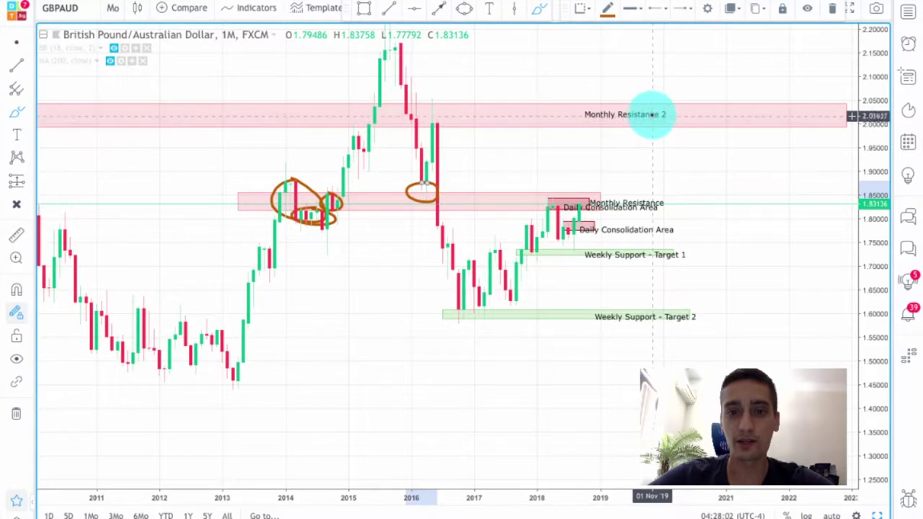
Circle the price reactions of 2016, 2015, 2009 and 2008 at the Monthly Resistance 2 zone with the brush.
mouse_move(440, 107)
mouse_down()
mouse_move(423, 110)
mouse_move(428, 123)
mouse_move(443, 120)
mouse_move(443, 106)
mouse_up()
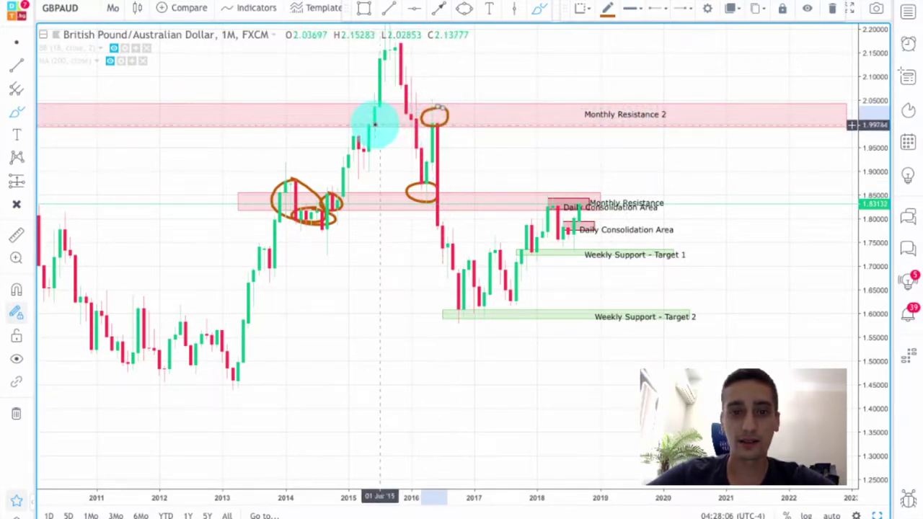
mouse_move(356, 107)
mouse_down()
mouse_move(352, 131)
mouse_move(364, 112)
mouse_up()
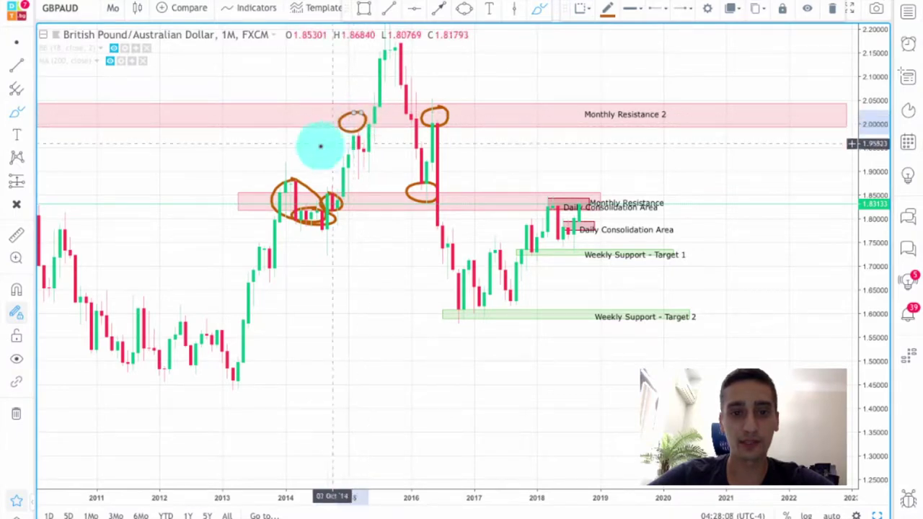
scroll(363, 126, down, 3)
mouse_move(365, 128)
mouse_down()
mouse_move(233, 89)
mouse_move(220, 112)
mouse_move(241, 86)
mouse_move(220, 108)
mouse_up()
mouse_move(273, 94)
mouse_down()
mouse_move(264, 118)
mouse_move(284, 93)
mouse_move(271, 92)
mouse_up()
click(16, 42)
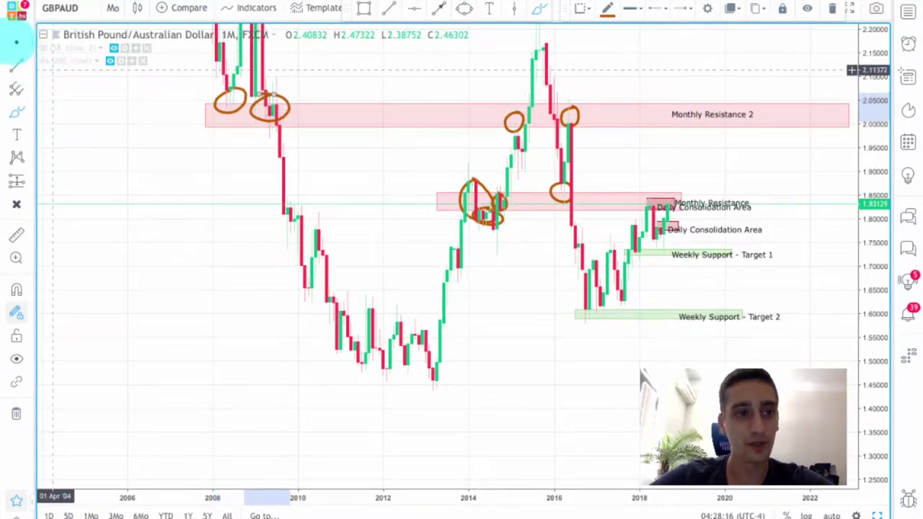
Switch the GBPAUD chart to the 1 week interval.
scroll(383, 154, up, 2)
scroll(384, 154, up, 1)
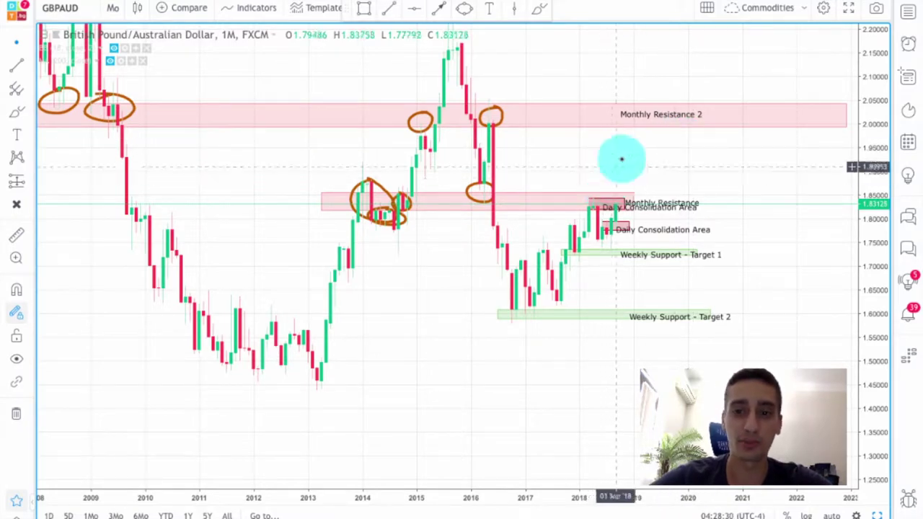
scroll(679, 114, up, 2)
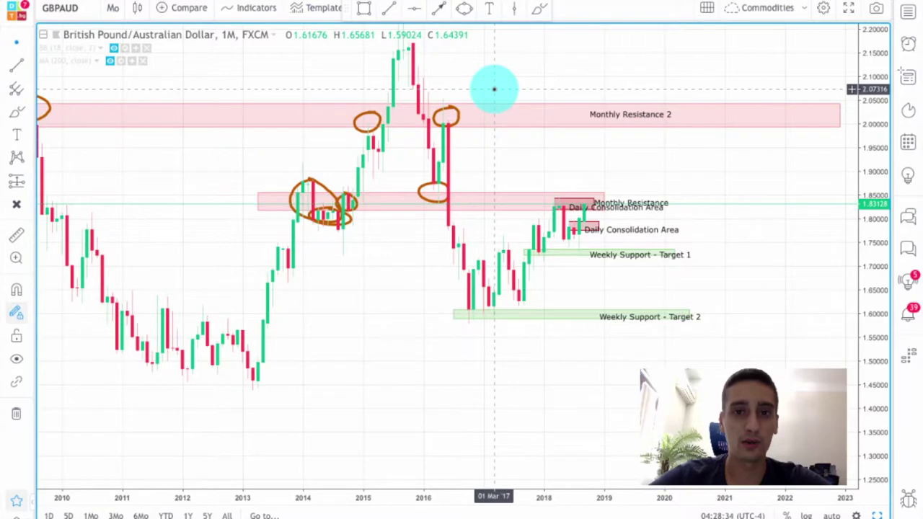
click(113, 8)
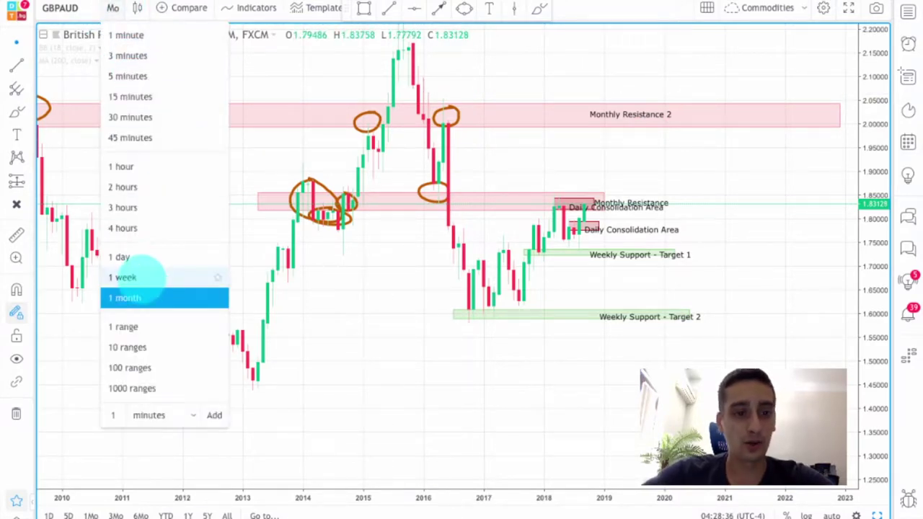
click(147, 277)
drag(877, 375, 876, 130)
scroll(815, 213, down, 1)
scroll(816, 213, down, 1)
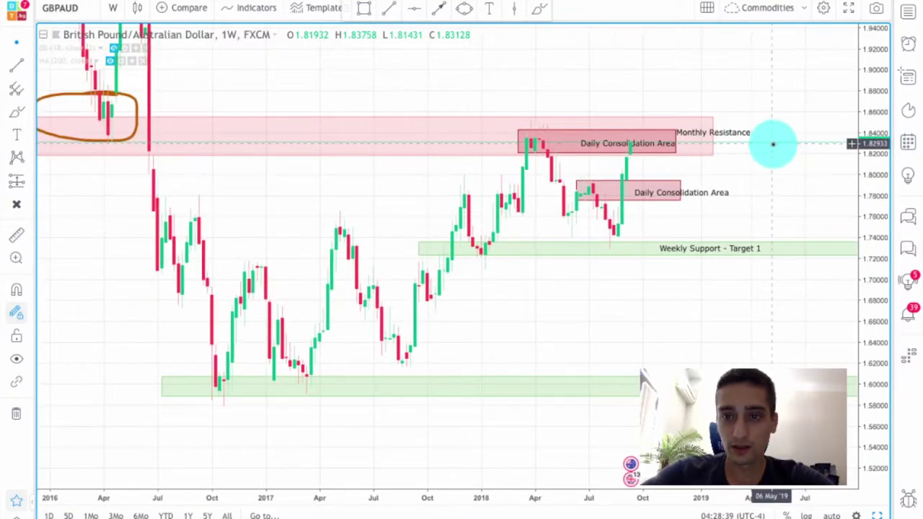
Move the Monthly Resistance label inside its pink zone, to around mid-2017, clear of the Daily Consolidation Area box.
drag(732, 134, 429, 132)
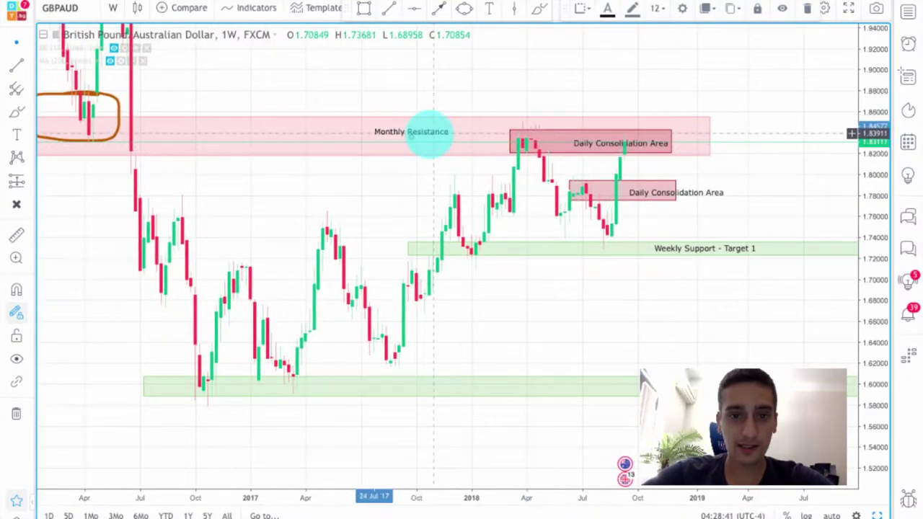
scroll(429, 132, down, 1)
click(777, 195)
scroll(779, 195, up, 2)
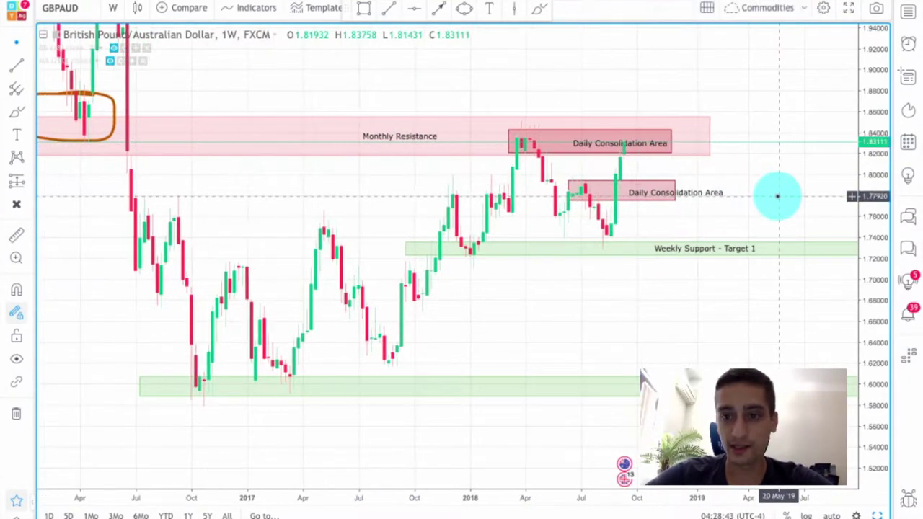
Set the brush colour to a lighter orange and circle the April 2018 highs and the September 2018 price in the upper Daily Consolidation Area.
scroll(780, 195, down, 1)
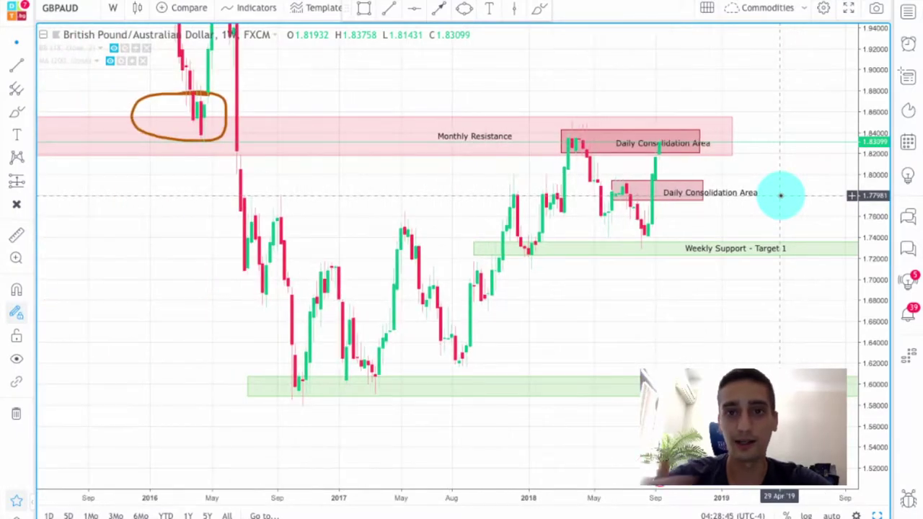
scroll(780, 195, up, 2)
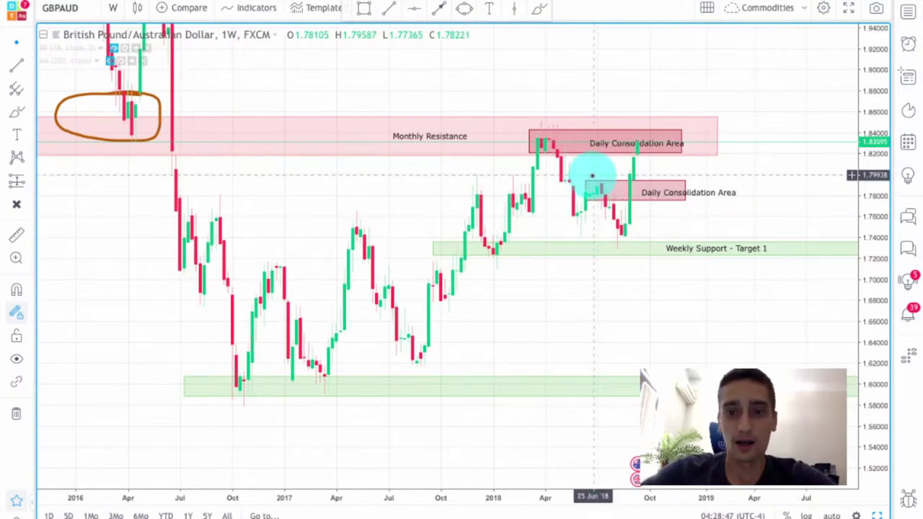
click(539, 9)
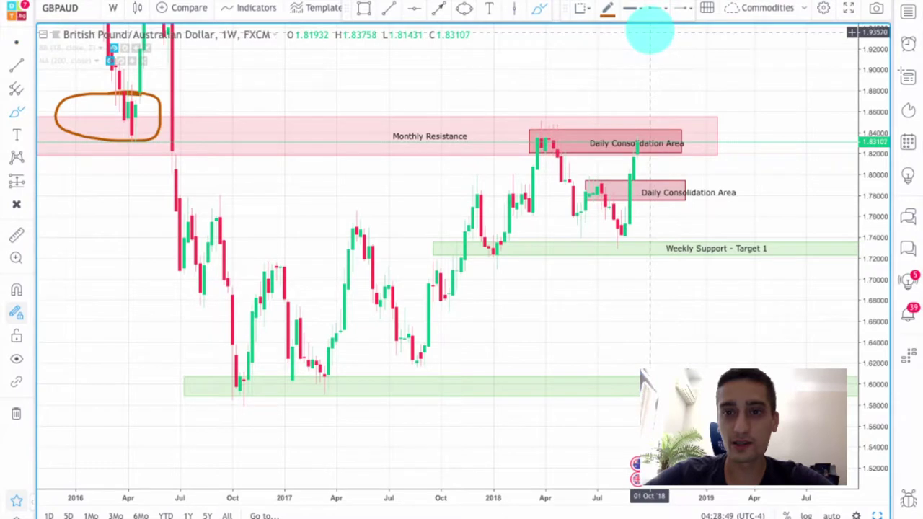
click(610, 10)
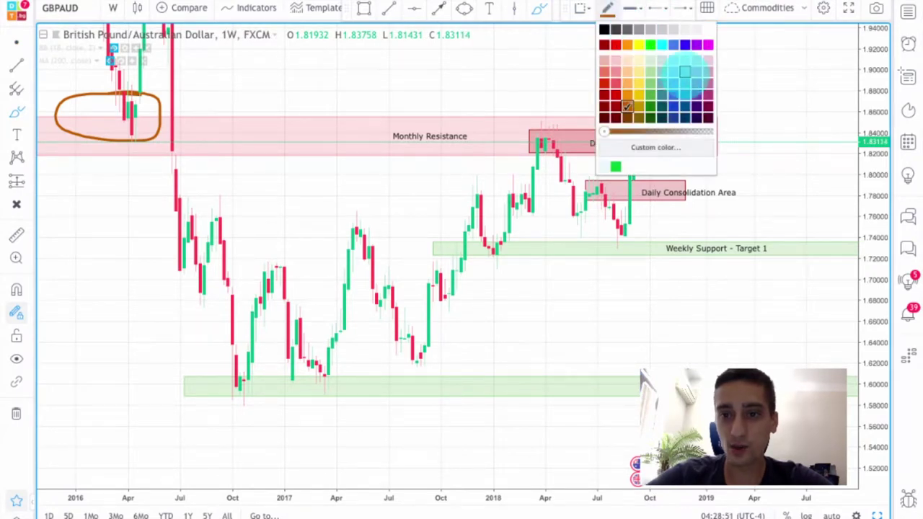
click(627, 92)
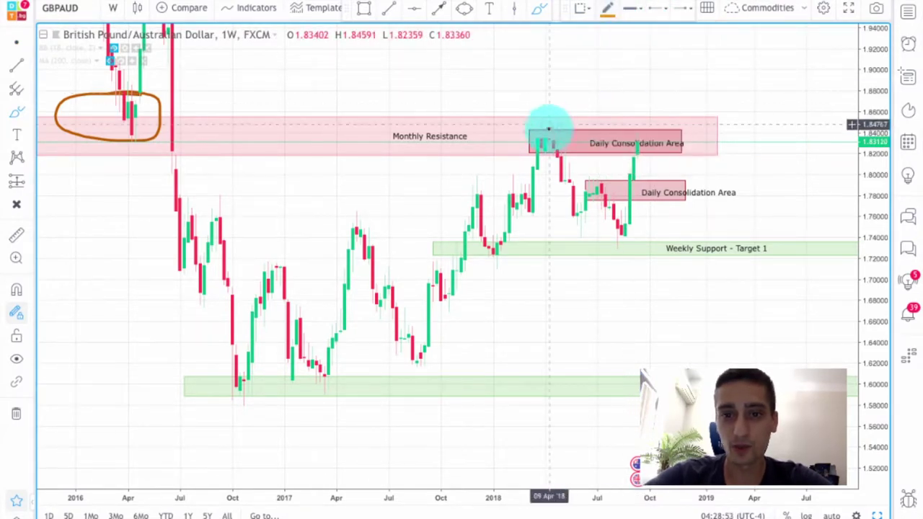
mouse_move(551, 125)
mouse_down()
mouse_move(532, 134)
mouse_move(549, 148)
mouse_move(560, 130)
mouse_move(548, 128)
mouse_up()
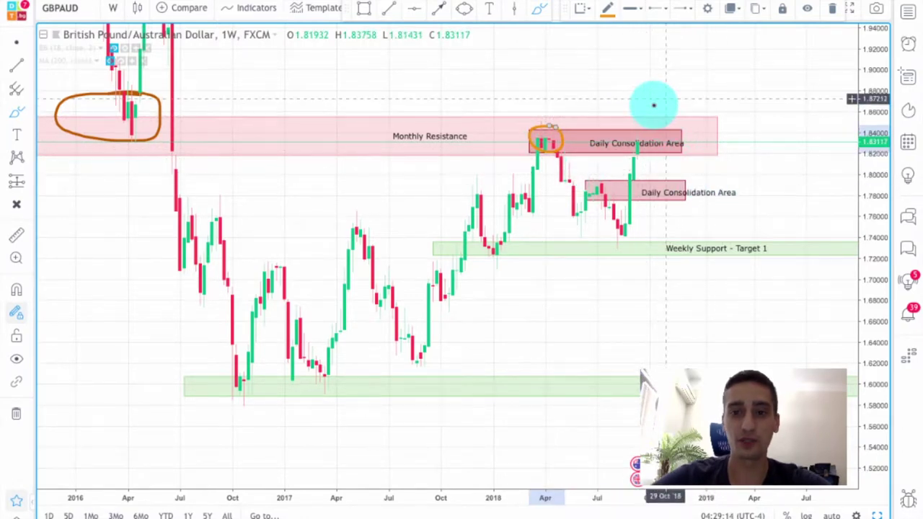
mouse_move(648, 124)
mouse_down()
mouse_move(628, 138)
mouse_move(646, 153)
mouse_move(651, 130)
mouse_move(640, 125)
mouse_up()
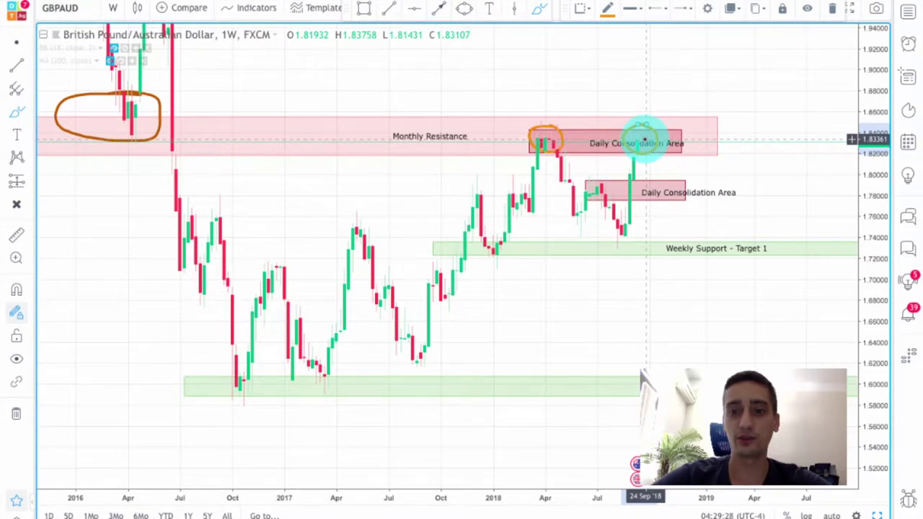
Draw freehand arrows from the September 2018 price down to Weekly Support - Target 1 and on to the lower green support zone.
mouse_move(647, 137)
mouse_down()
mouse_move(691, 239)
mouse_move(701, 227)
mouse_up()
mouse_move(711, 262)
mouse_down()
mouse_move(743, 367)
mouse_move(751, 365)
mouse_up()
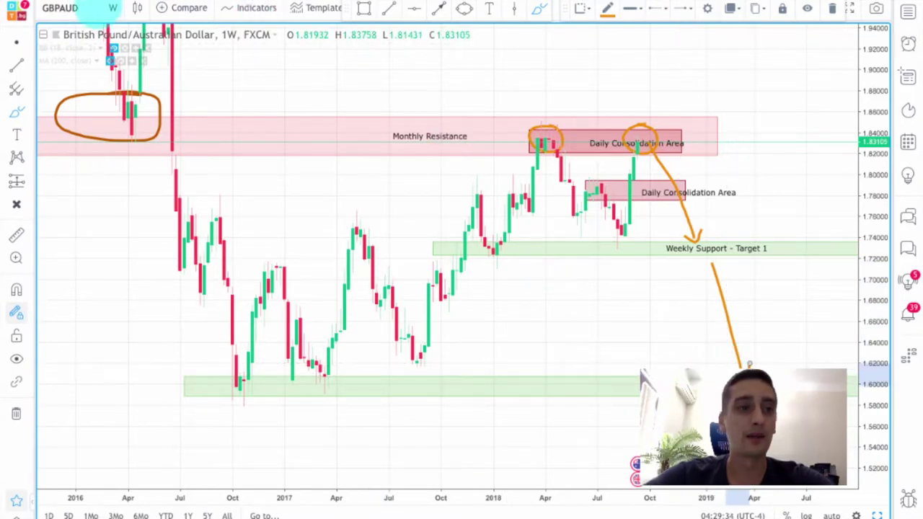
click(16, 42)
Display the 200-period moving average on the weekly chart and compare it with price at the Monthly Resistance zone.
scroll(408, 198, up, 2)
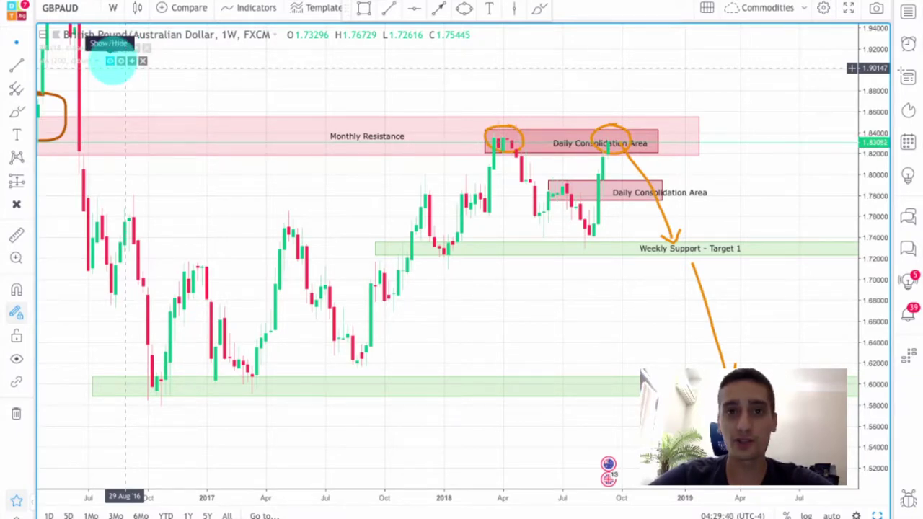
click(110, 61)
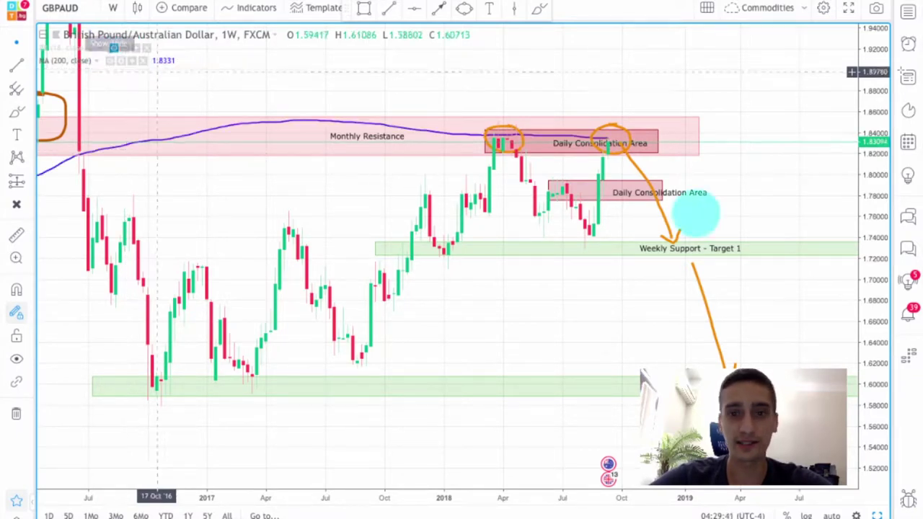
scroll(731, 231, down, 4)
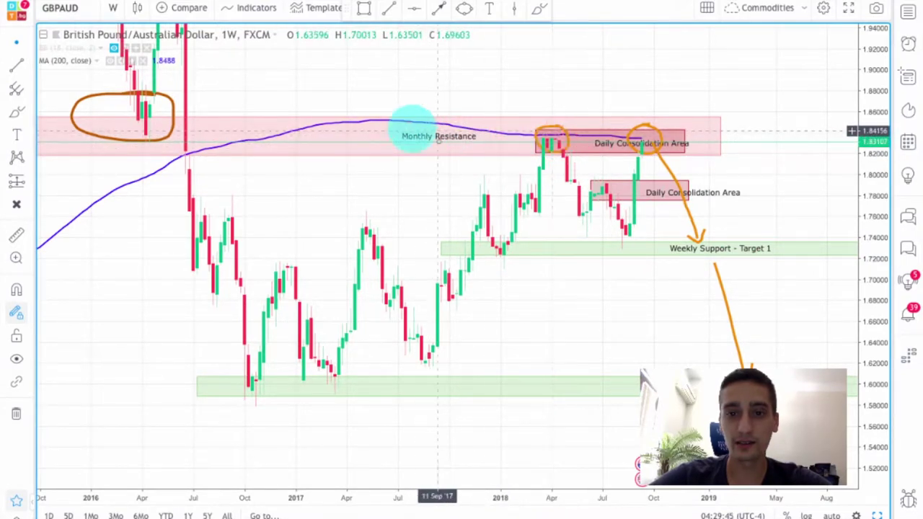
click(532, 153)
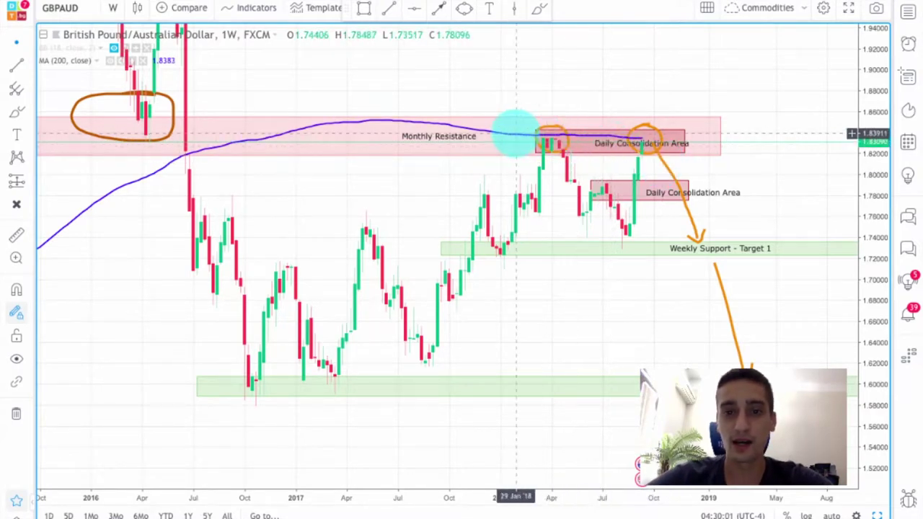
click(685, 131)
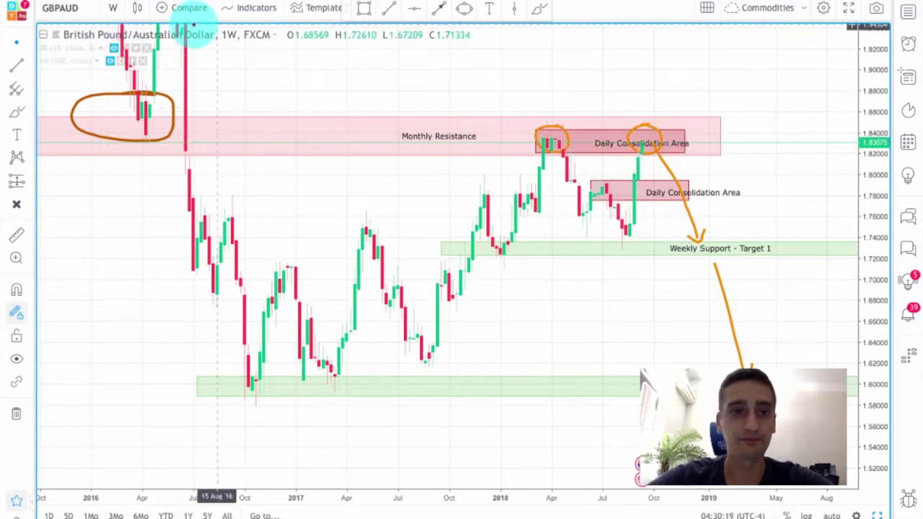
Switch the GBPAUD chart to the 1 day interval to examine both Daily Consolidation Areas.
click(112, 7)
click(133, 257)
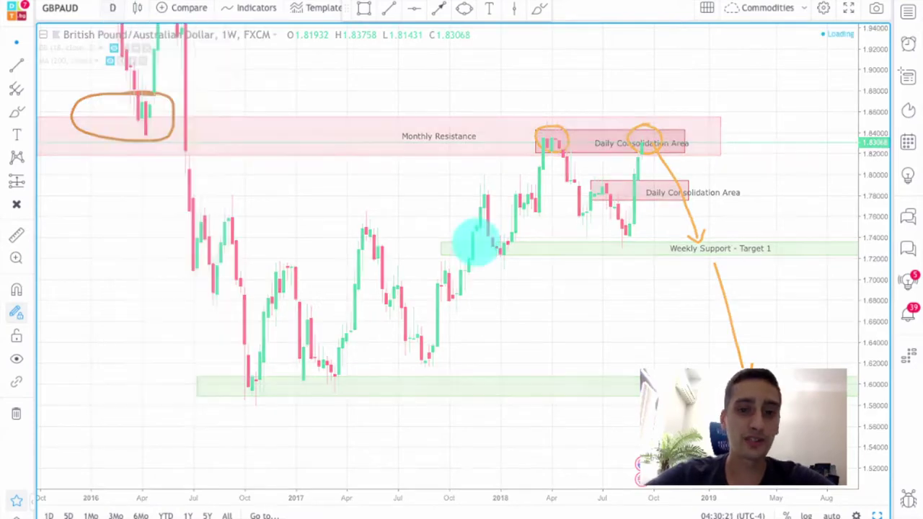
scroll(785, 303, down, 3)
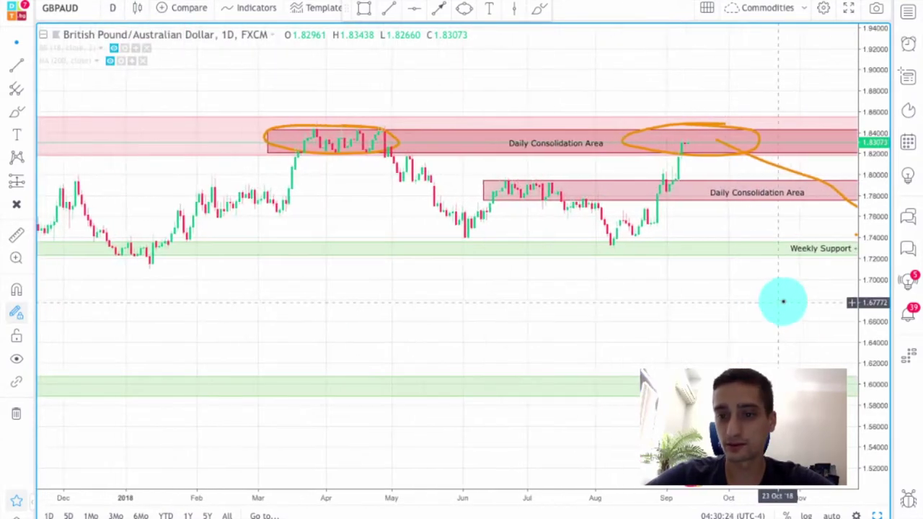
drag(872, 323, 877, 235)
drag(769, 325, 536, 325)
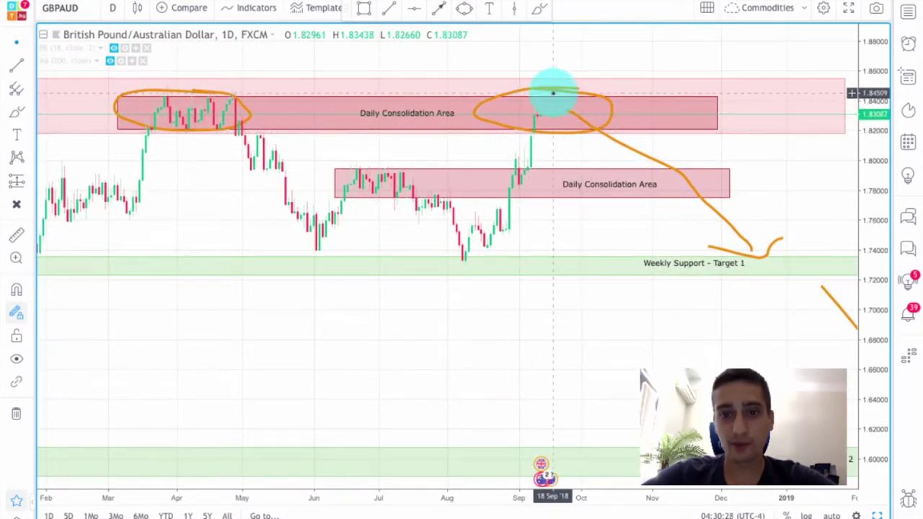
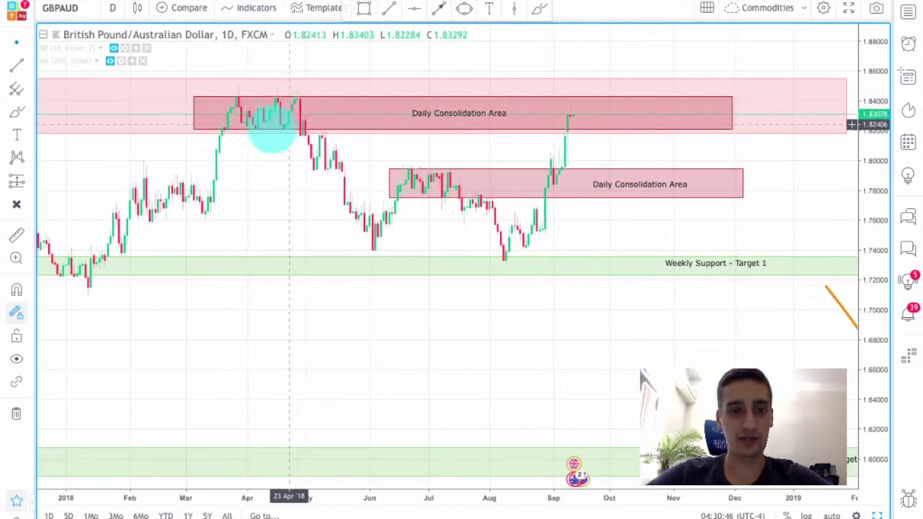
Display the Bollinger Bands on the daily chart and examine price against them around both Daily Consolidation Areas.
click(113, 47)
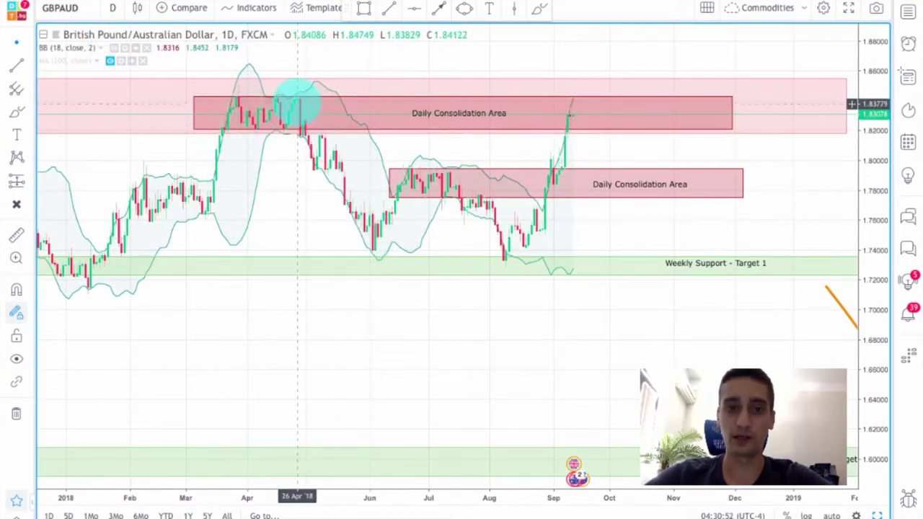
scroll(460, 256, up, 1)
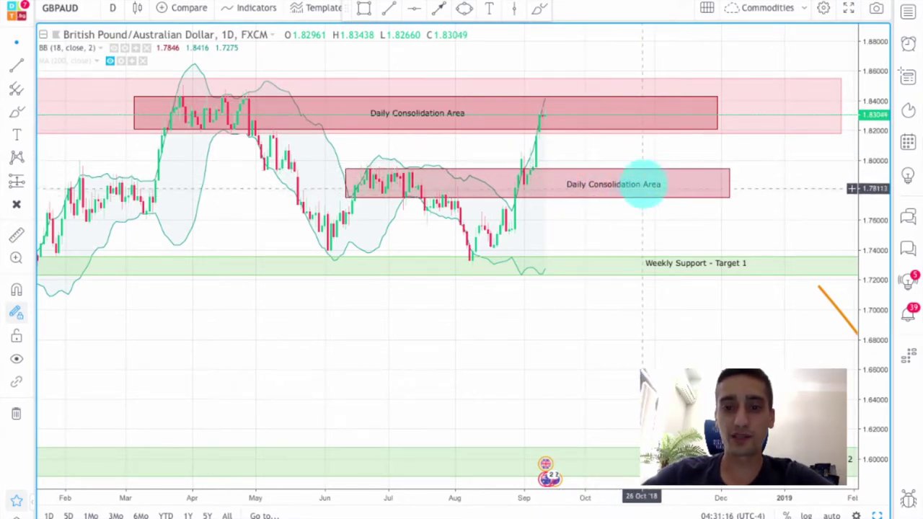
scroll(684, 209, down, 1)
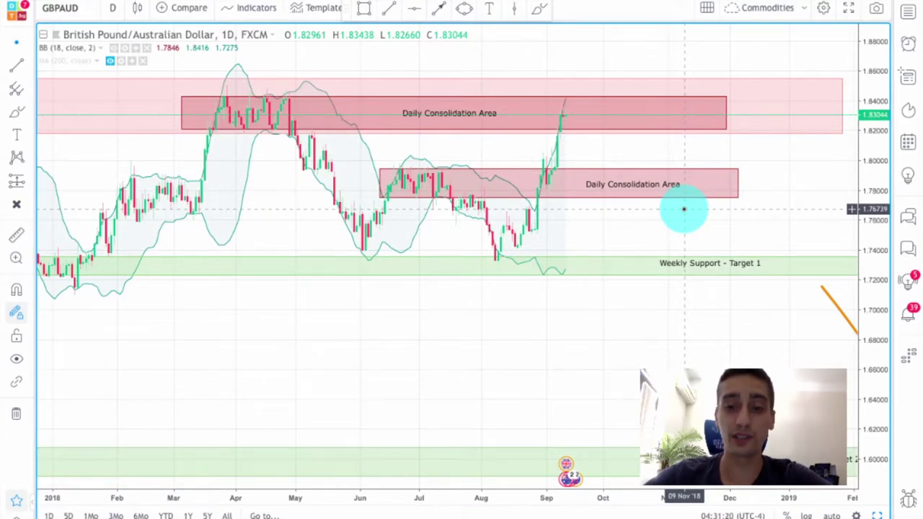
scroll(684, 210, up, 2)
drag(703, 229, 621, 194)
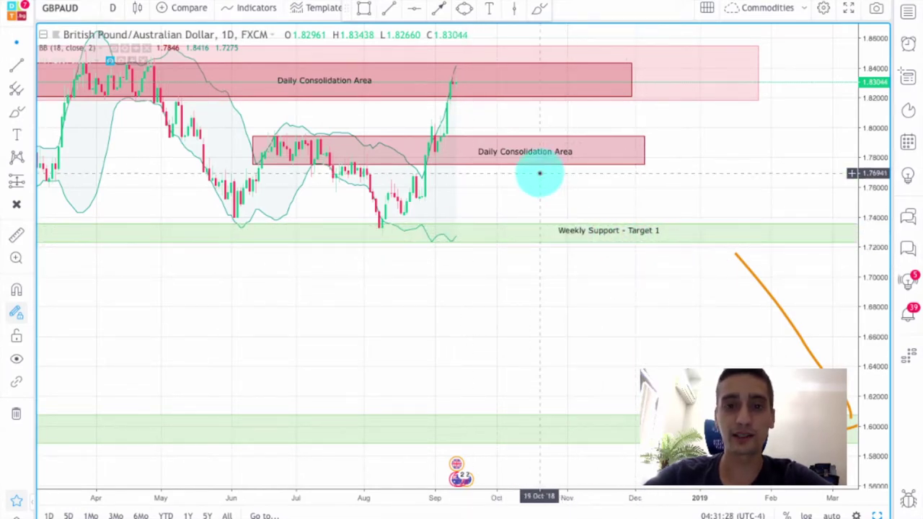
scroll(573, 212, down, 5)
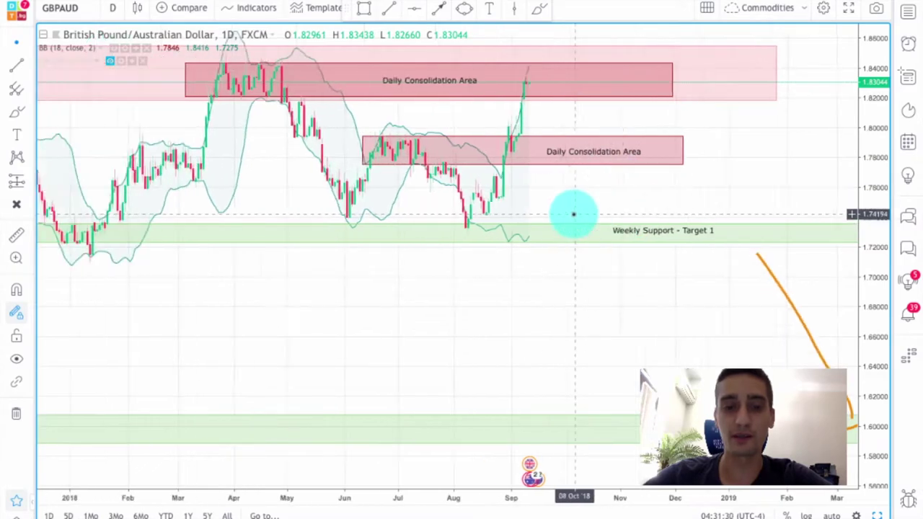
Switch the GBPAUD chart to the 1 week interval with both weekly support targets in view.
click(113, 7)
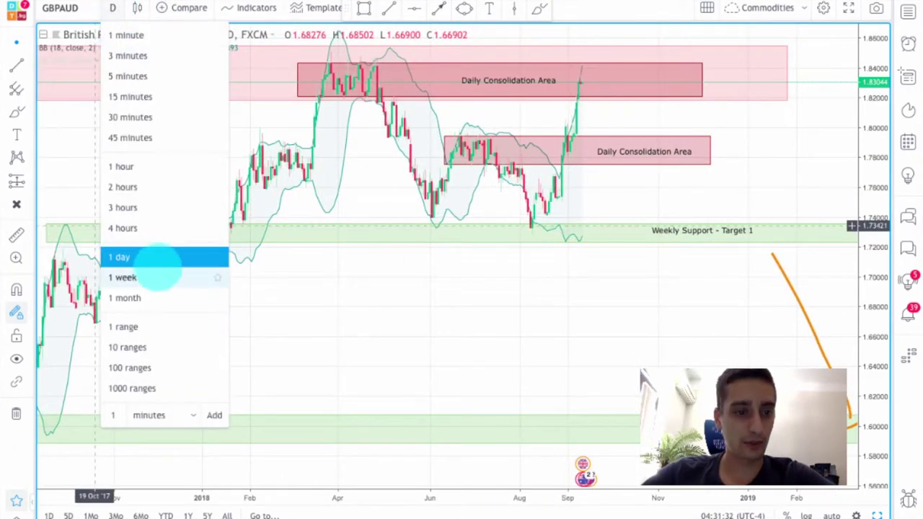
click(144, 278)
scroll(619, 217, up, 3)
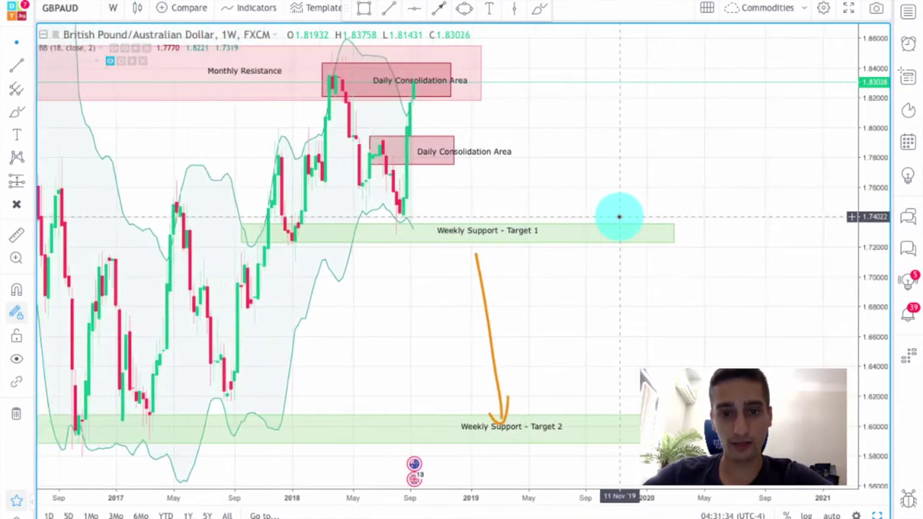
Circle with the brush the January 2018 and August 2018 lows and the late 2016 and autumn 2017 highs around Weekly Support - Target 1.
click(539, 9)
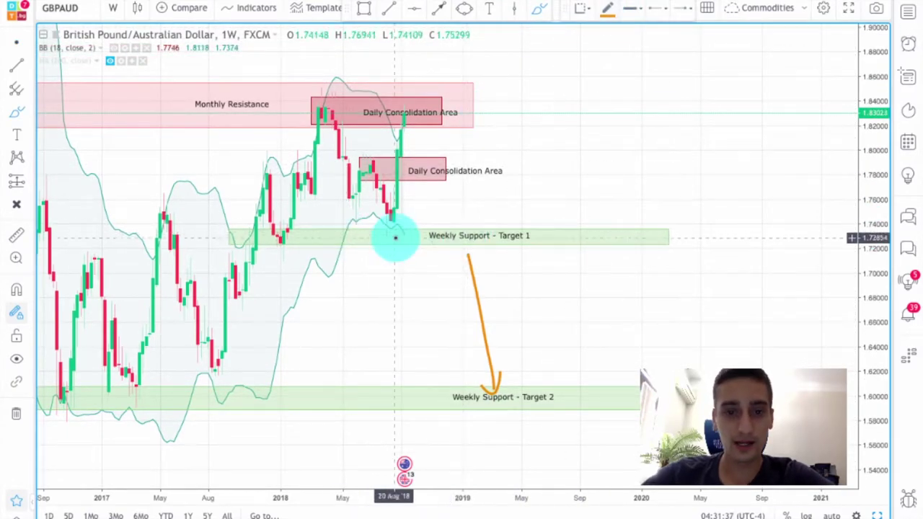
drag(274, 247, 278, 221)
mouse_move(398, 227)
mouse_down()
mouse_move(398, 247)
mouse_move(370, 221)
mouse_up()
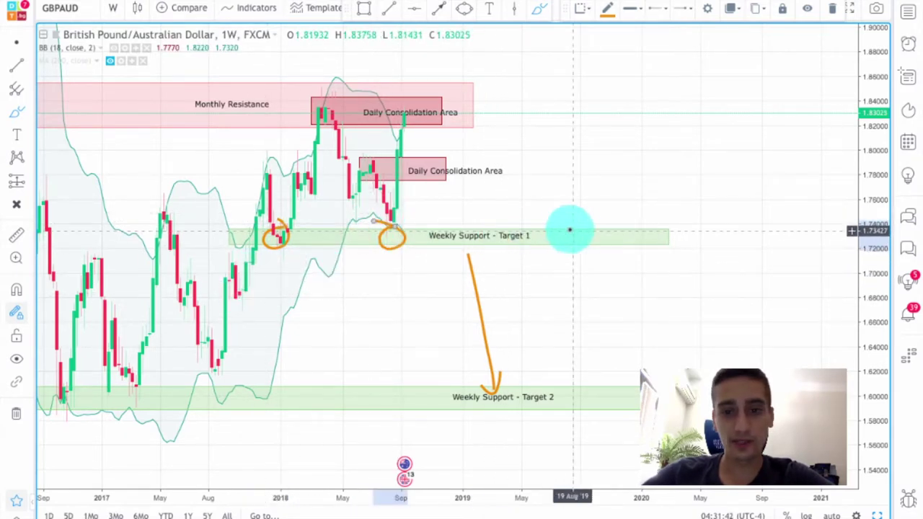
mouse_move(219, 248)
mouse_down()
mouse_move(252, 251)
mouse_move(232, 243)
mouse_up()
mouse_move(101, 245)
mouse_down()
mouse_move(97, 268)
mouse_move(85, 248)
mouse_up()
Circle the late 2016, spring 2017 and August 2017 reactions at Weekly Support - Target 2, marking the August low with a short freehand tick.
scroll(567, 330, up, 3)
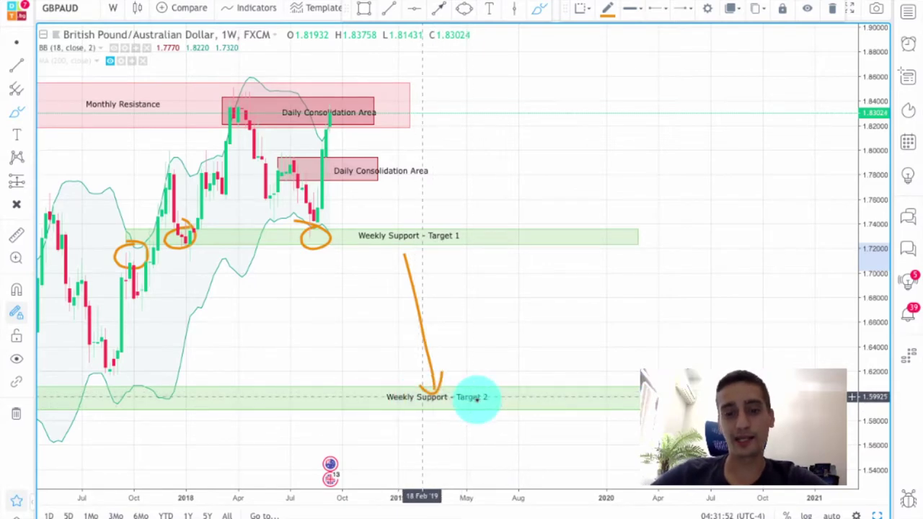
scroll(433, 382, down, 2)
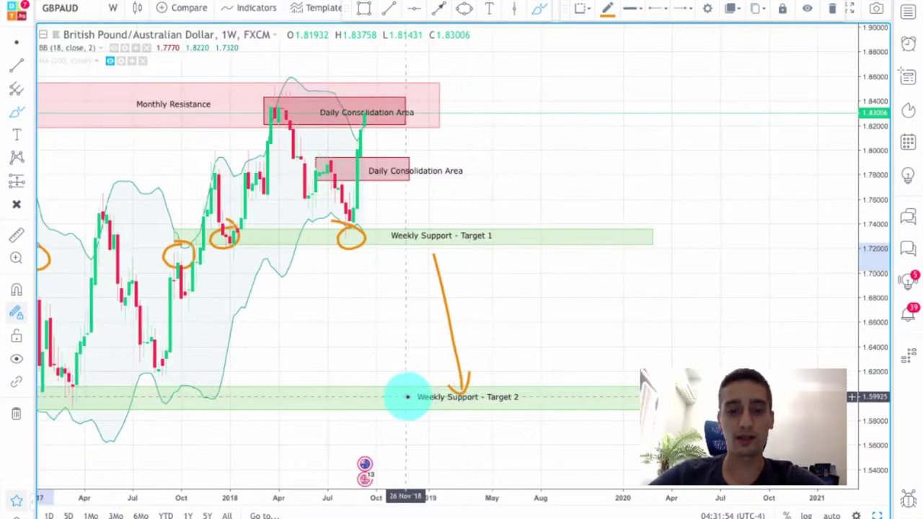
scroll(474, 390, down, 2)
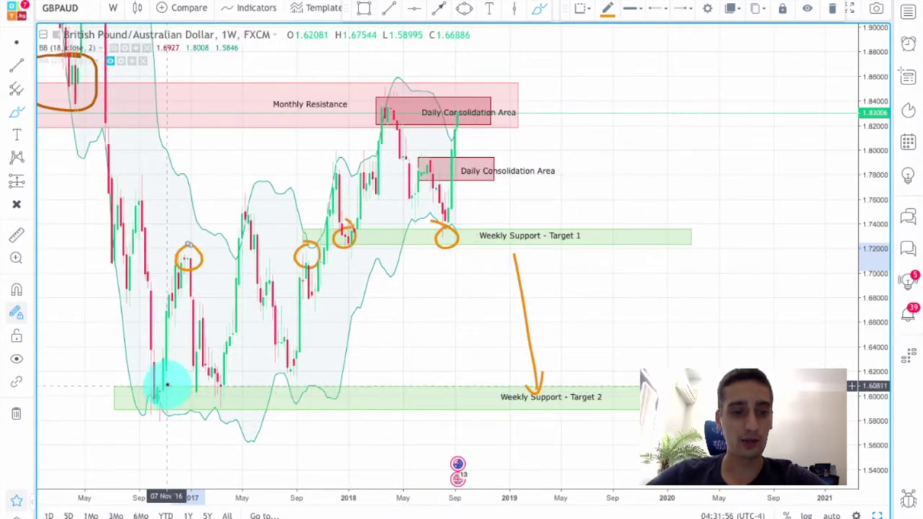
drag(163, 382, 171, 408)
drag(209, 384, 227, 382)
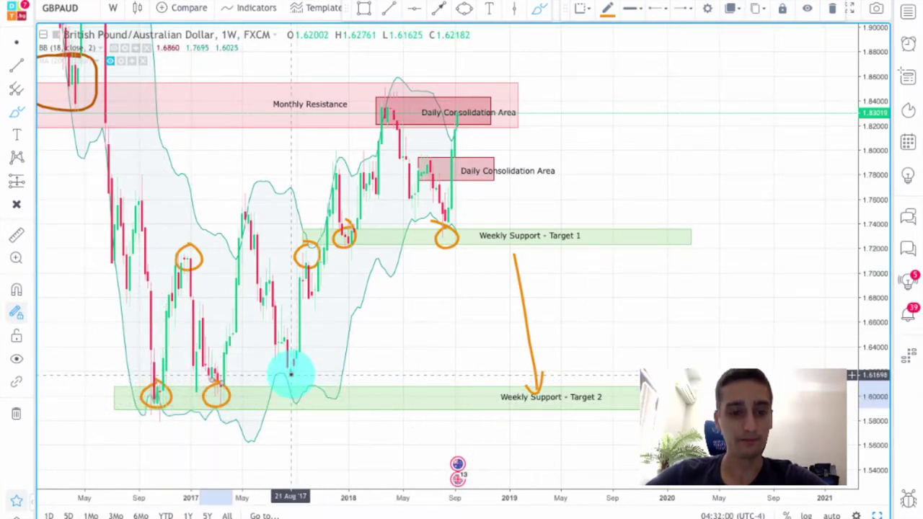
drag(295, 378, 305, 361)
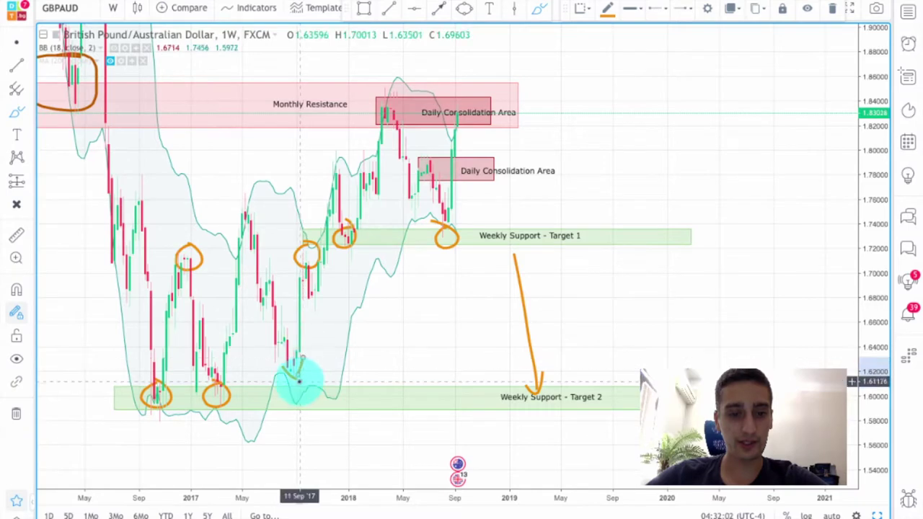
drag(282, 390, 282, 378)
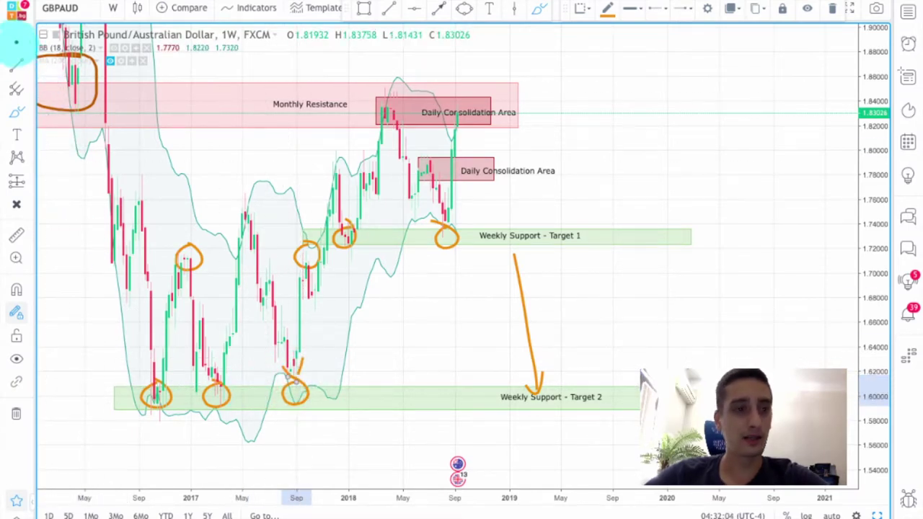
Hide the Bollinger Bands and switch the chart to the 1 day interval to review price in the upper Daily Consolidation Area.
scroll(709, 330, up, 3)
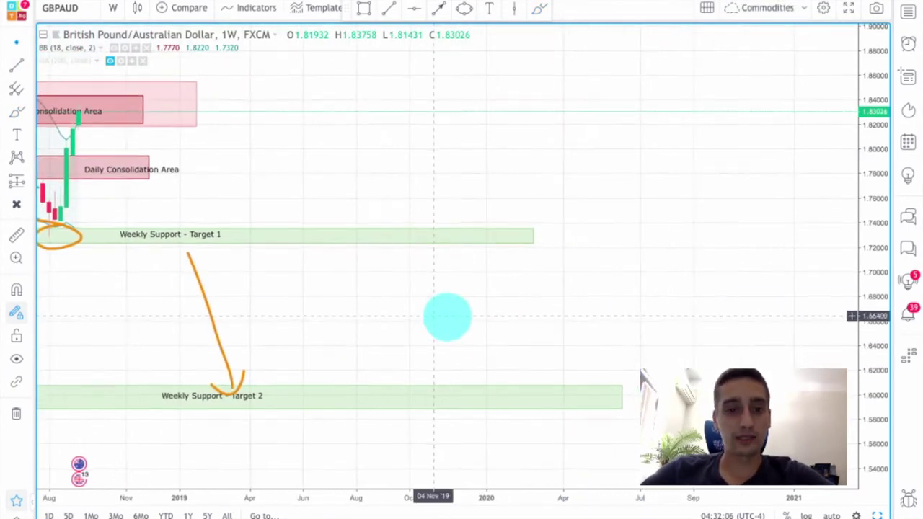
drag(429, 311, 757, 309)
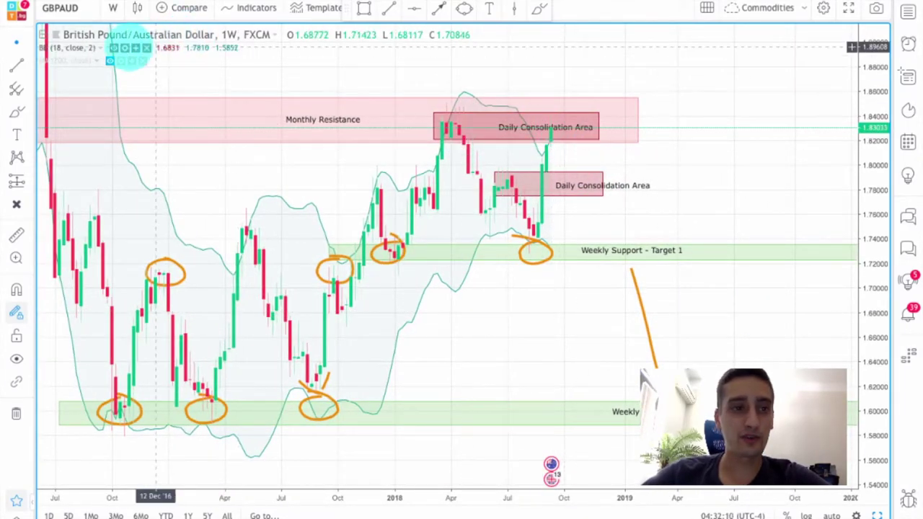
click(113, 47)
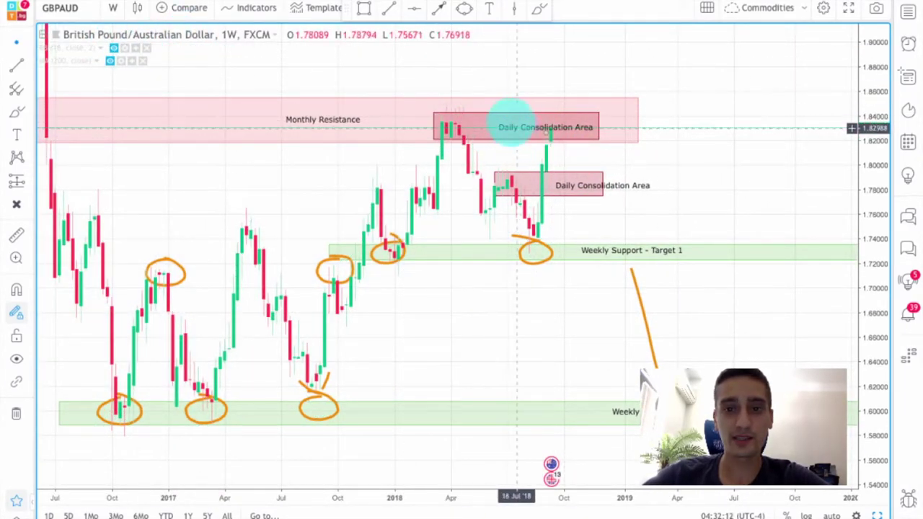
click(113, 8)
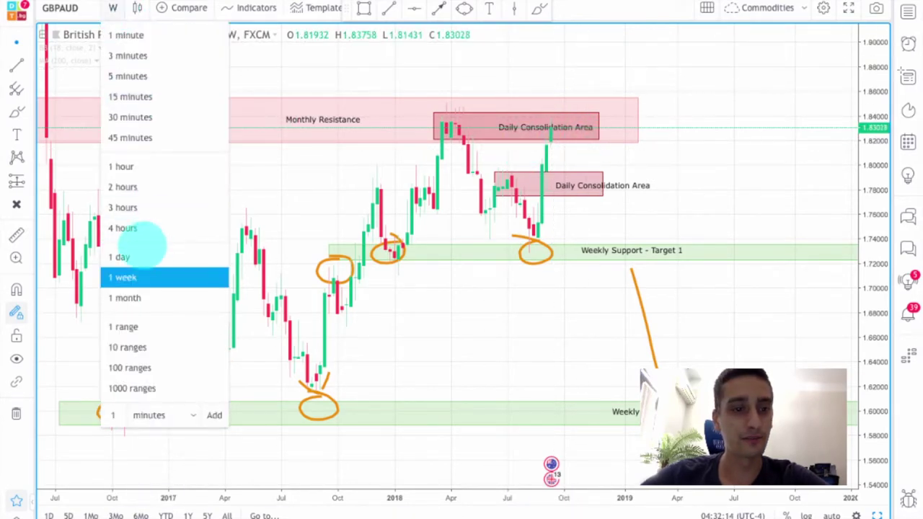
click(141, 252)
scroll(657, 231, down, 3)
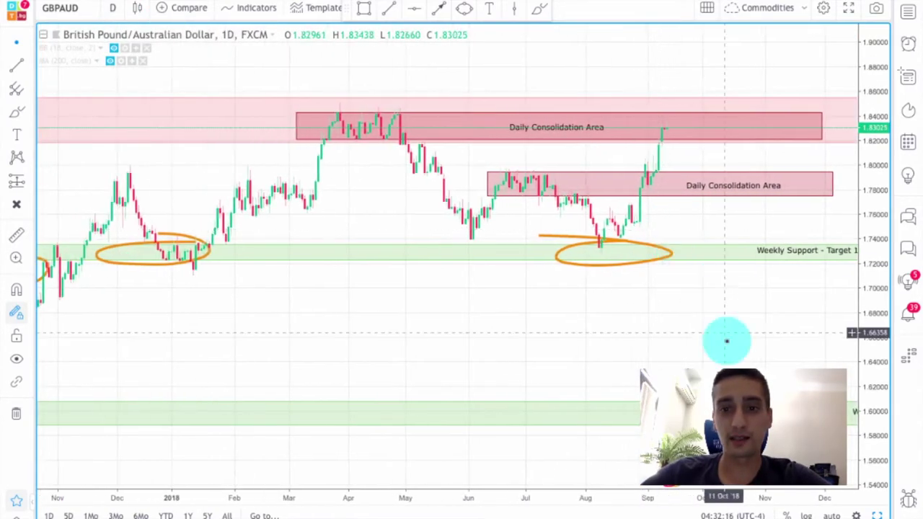
drag(728, 342, 544, 350)
click(498, 141)
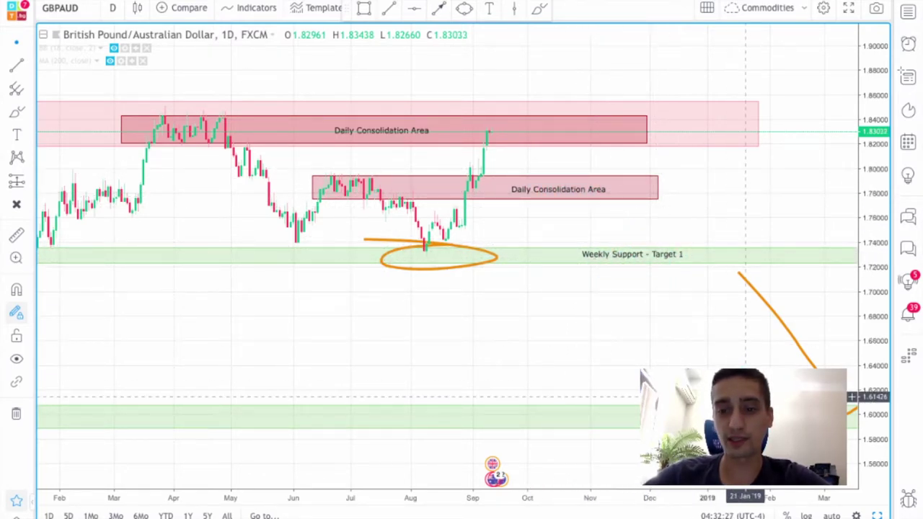
Switch the chart to the 4 hours interval and rescale it to frame the September 2018 price inside the upper consolidation zone.
click(112, 8)
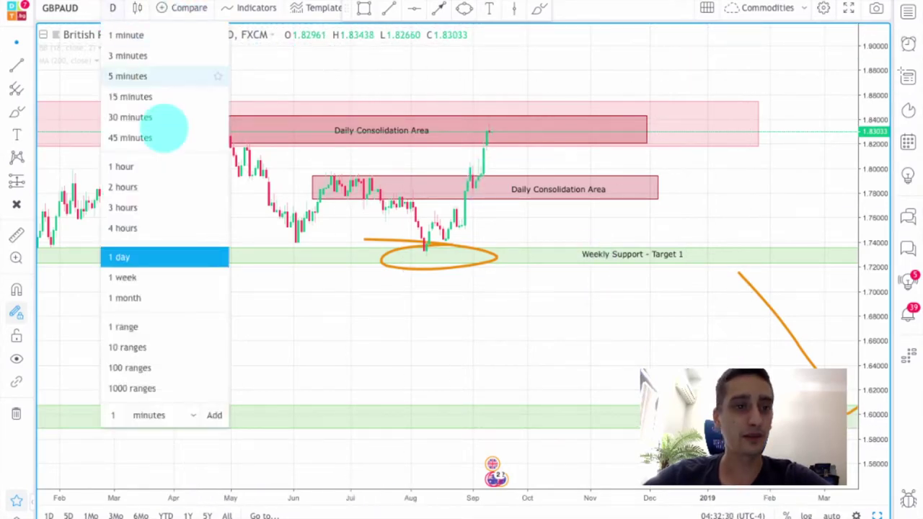
click(144, 228)
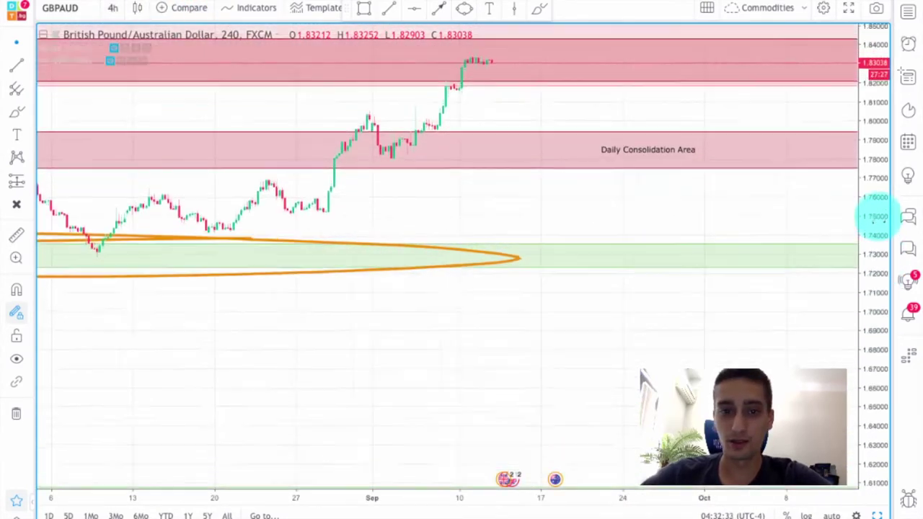
drag(879, 217, 876, 149)
drag(642, 181, 701, 296)
scroll(701, 295, up, 4)
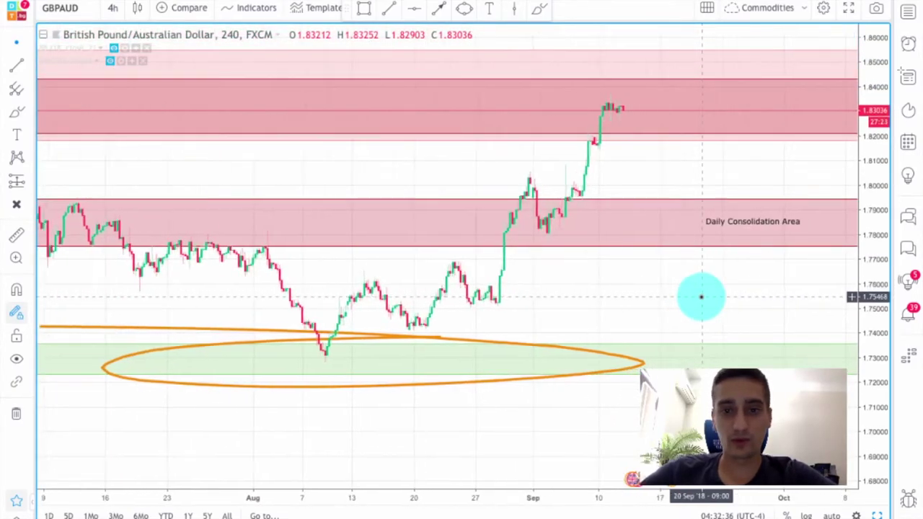
scroll(701, 296, up, 2)
drag(699, 295, 608, 212)
scroll(608, 211, down, 1)
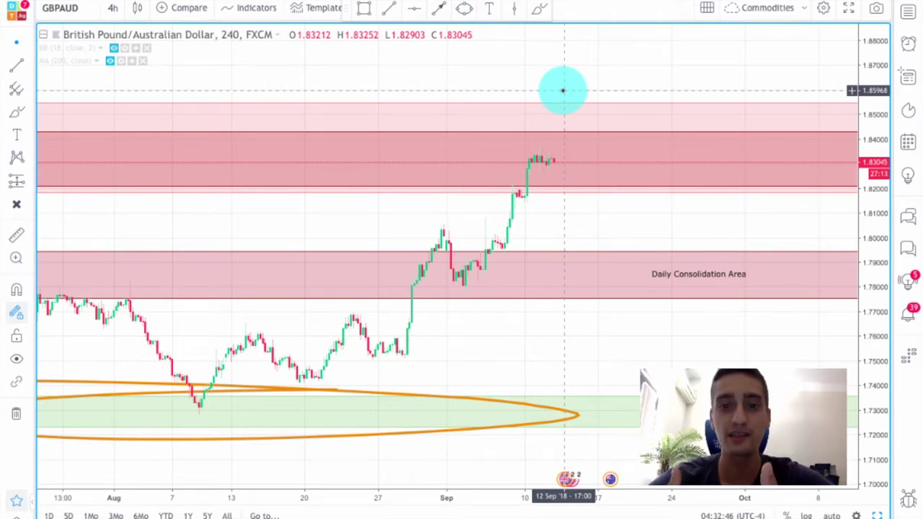
Draw a blue-outlined, blue-filled rectangle over the September 2018 sideways candles, from 07 Sep to 24 Sep '18, between about 1.8337 and 1.8293.
click(364, 8)
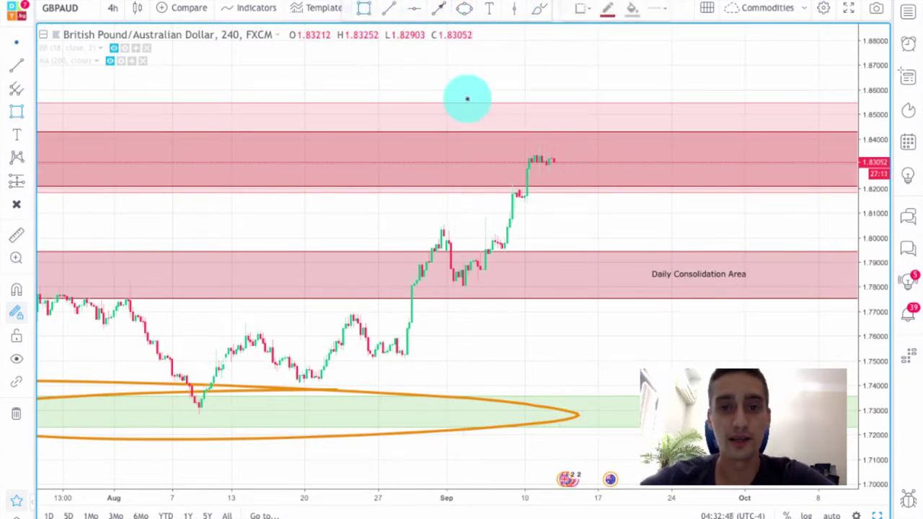
click(608, 9)
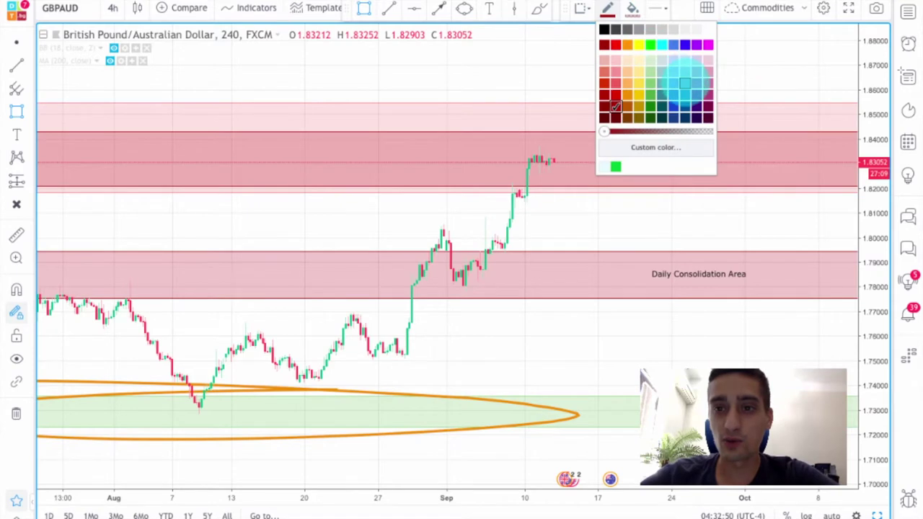
click(633, 8)
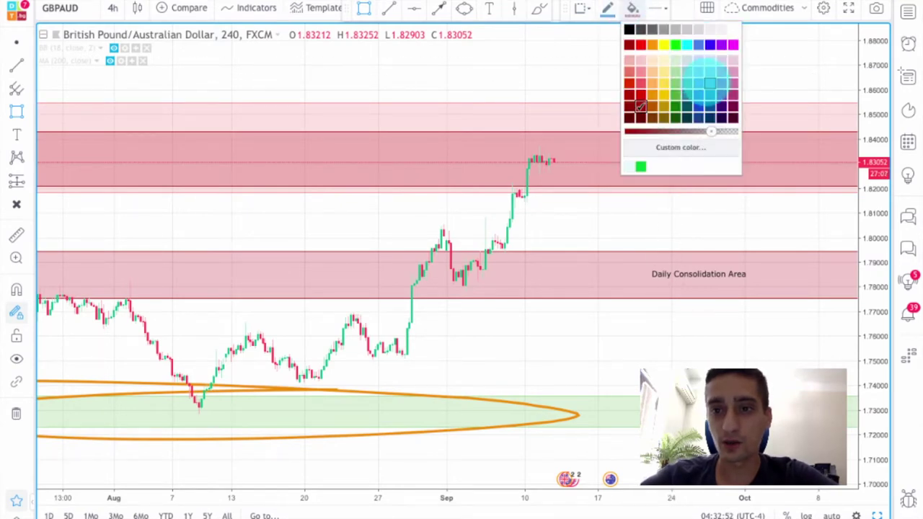
click(711, 83)
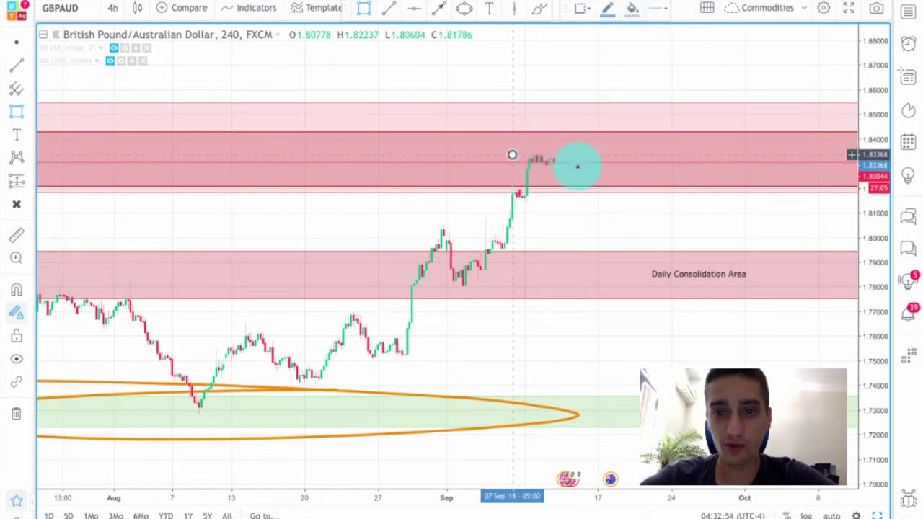
drag(577, 166, 632, 169)
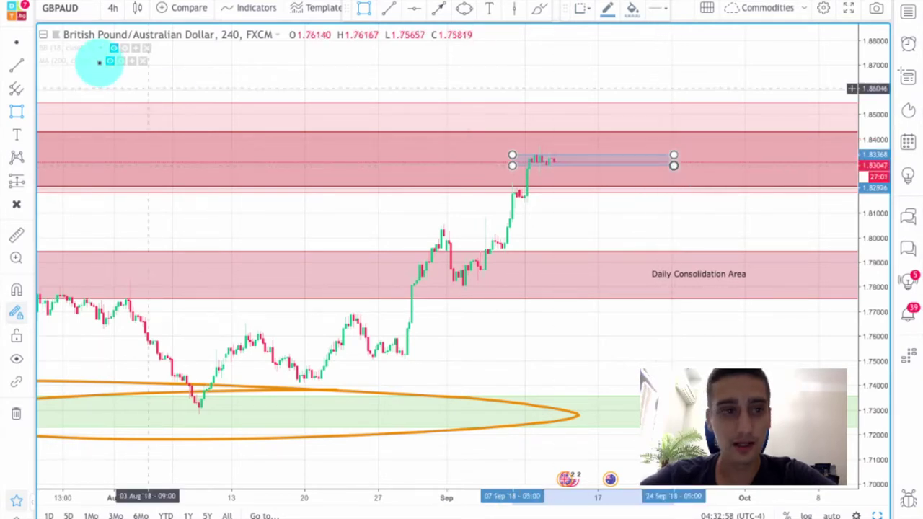
click(551, 236)
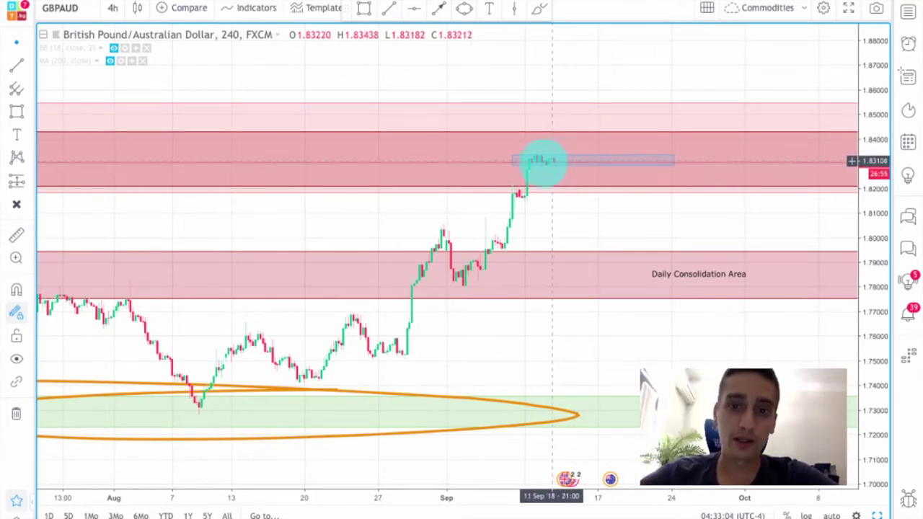
Show the Bollinger Bands on the 4-hour chart to compare them with the latest price, and hide them again.
click(113, 49)
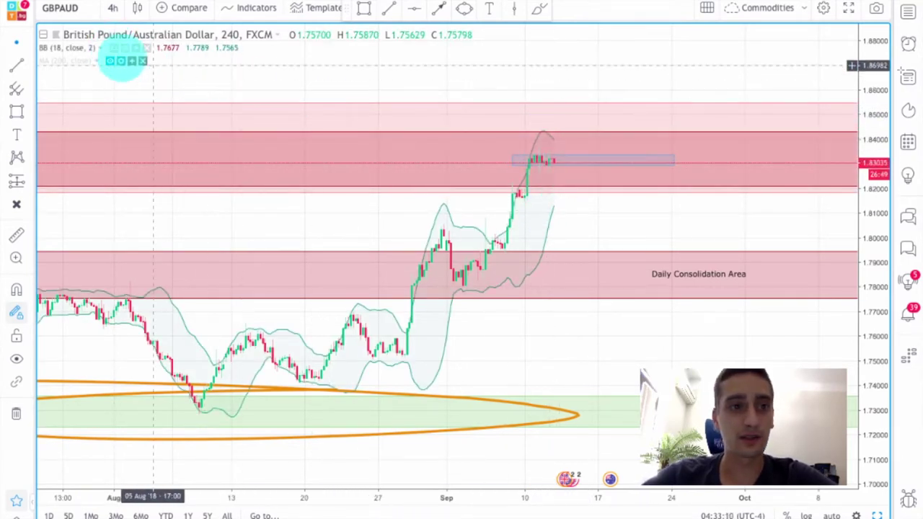
click(113, 47)
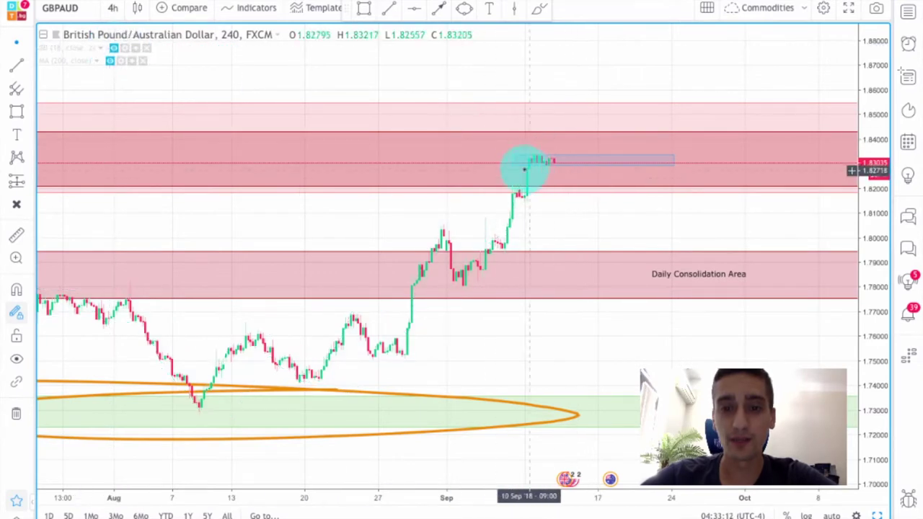
Enlarge the blue rectangle around the September 2018 candles to span about 1.8371 down to 1.8269.
drag(512, 165, 519, 171)
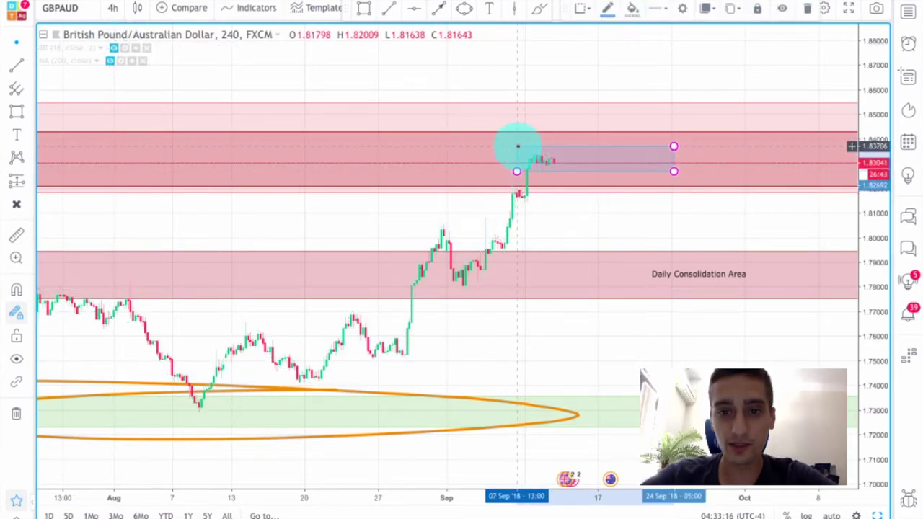
click(632, 201)
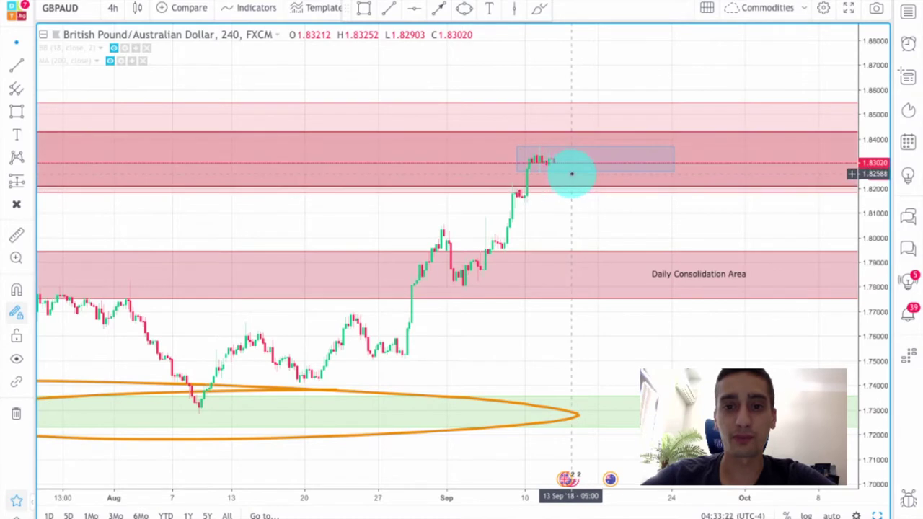
Draw five connected red arrows below the blue rectangle, zigzagging from about 1.8264 to 1.7944, 1.8069, 1.7523, 1.7749 and 1.7294.
click(439, 8)
click(609, 9)
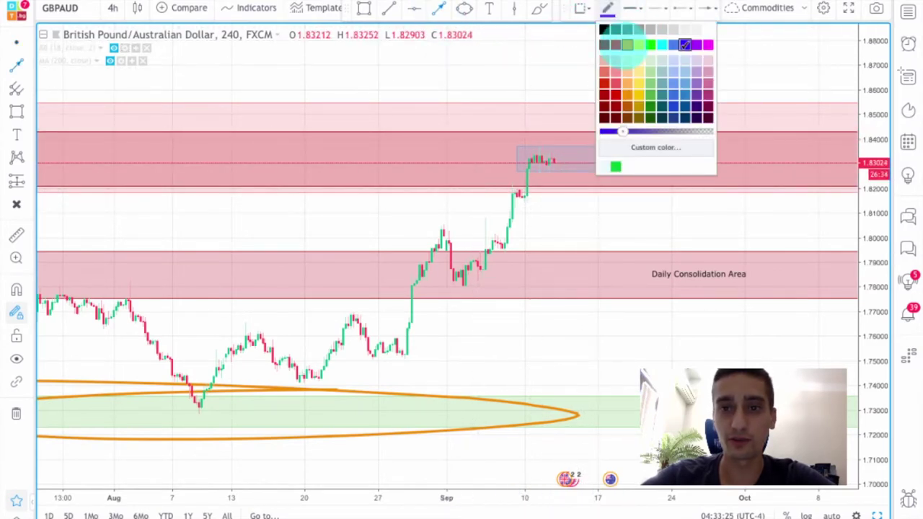
click(605, 94)
drag(582, 172, 626, 251)
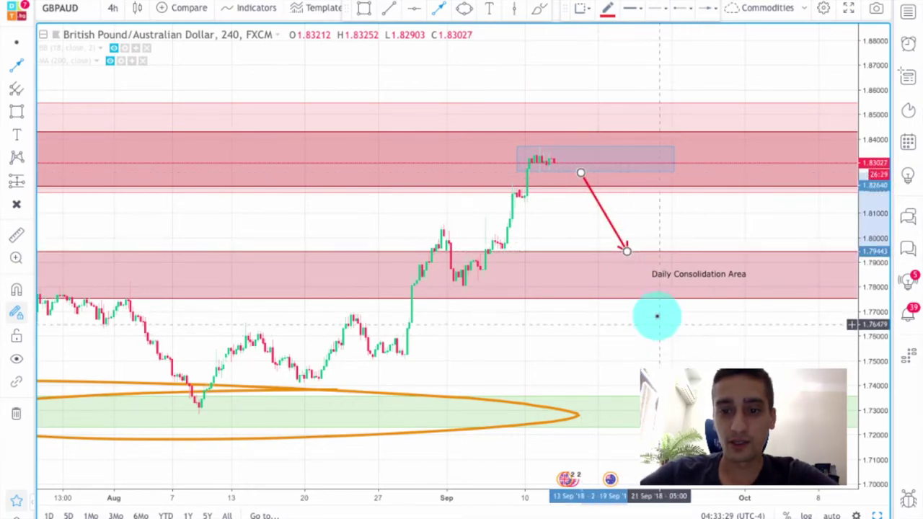
drag(627, 251, 729, 395)
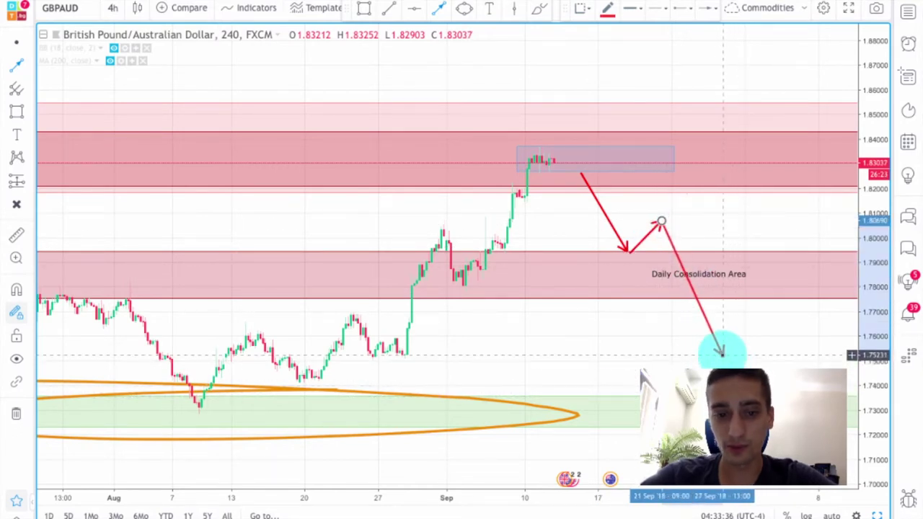
drag(724, 354, 823, 406)
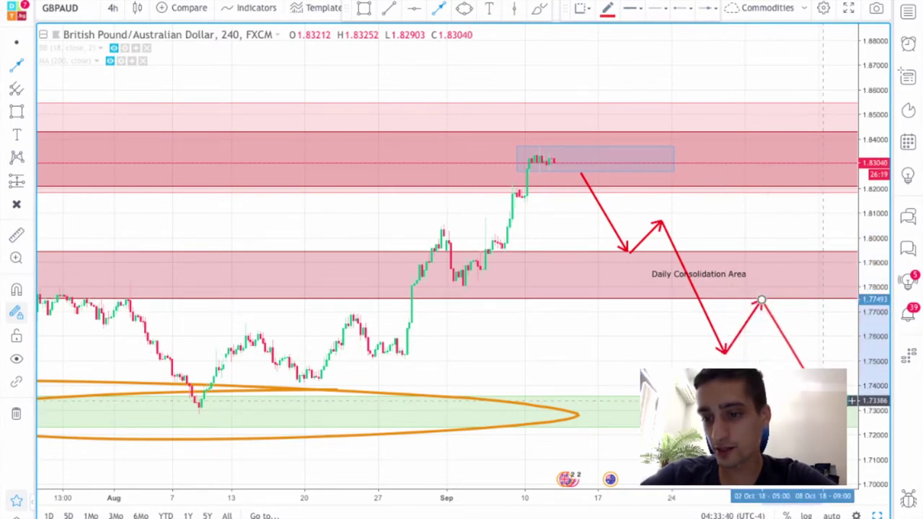
click(17, 65)
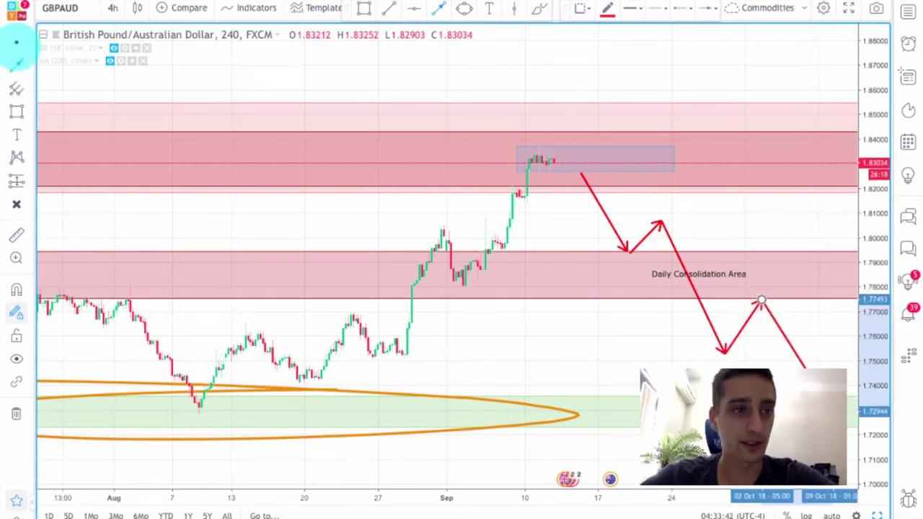
click(592, 82)
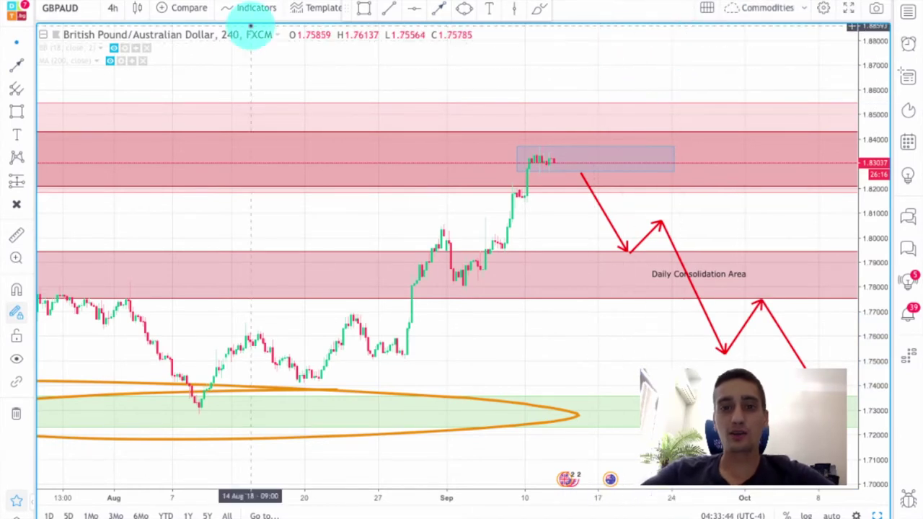
Circle the starting points of the three falling red arrows with blue brush strokes, at about 1.824, 1.807 and 1.775.
click(540, 9)
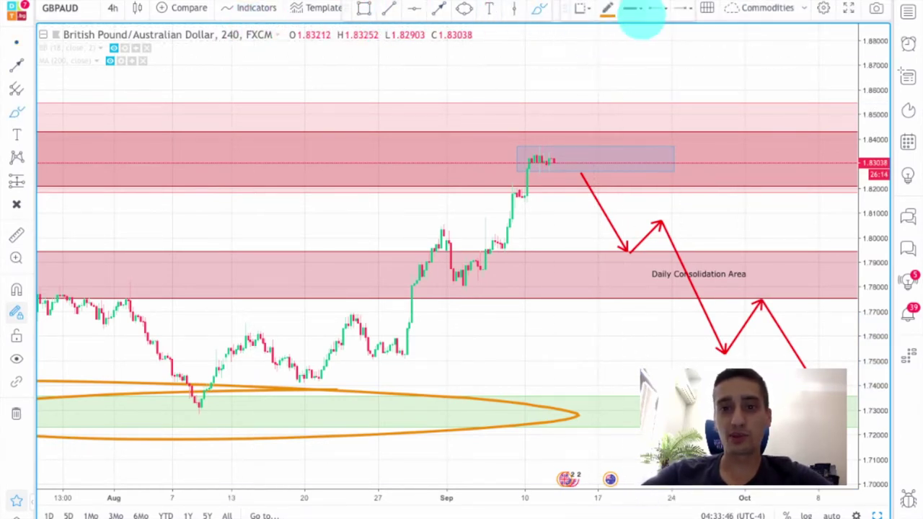
click(611, 9)
click(686, 45)
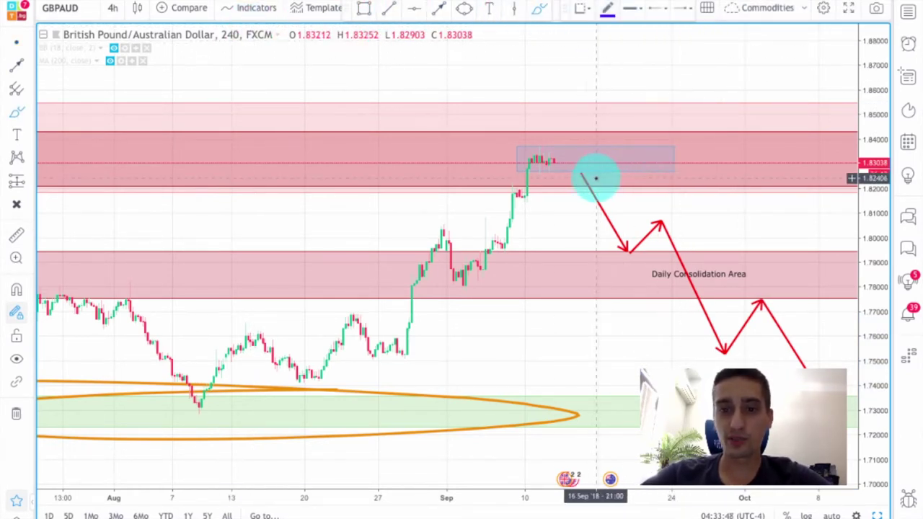
mouse_move(584, 171)
mouse_down()
mouse_move(567, 173)
mouse_move(581, 175)
mouse_up()
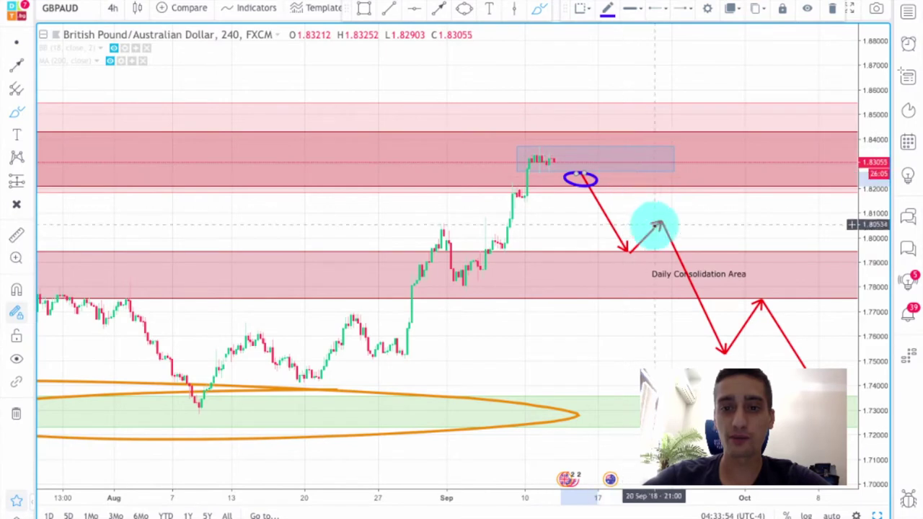
mouse_move(667, 215)
mouse_down()
mouse_move(647, 220)
mouse_move(668, 218)
mouse_up()
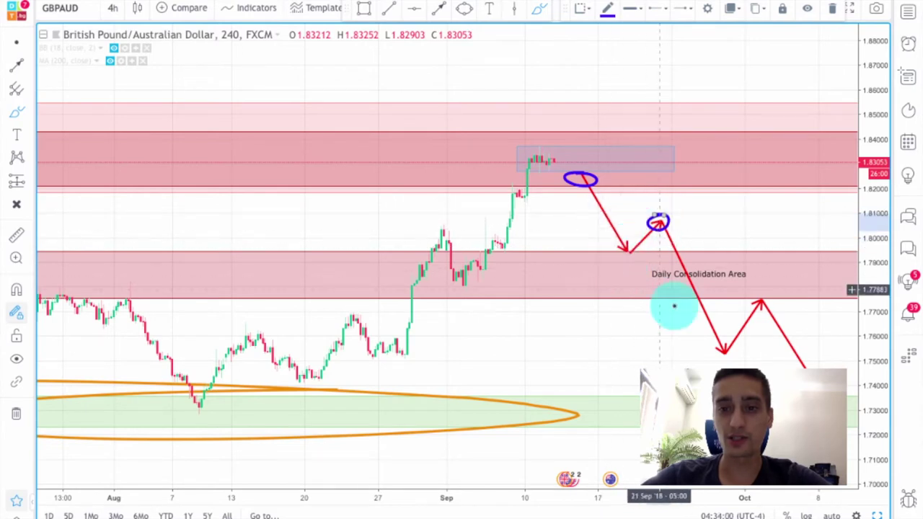
mouse_move(760, 293)
mouse_down()
mouse_move(756, 309)
mouse_move(760, 299)
mouse_up()
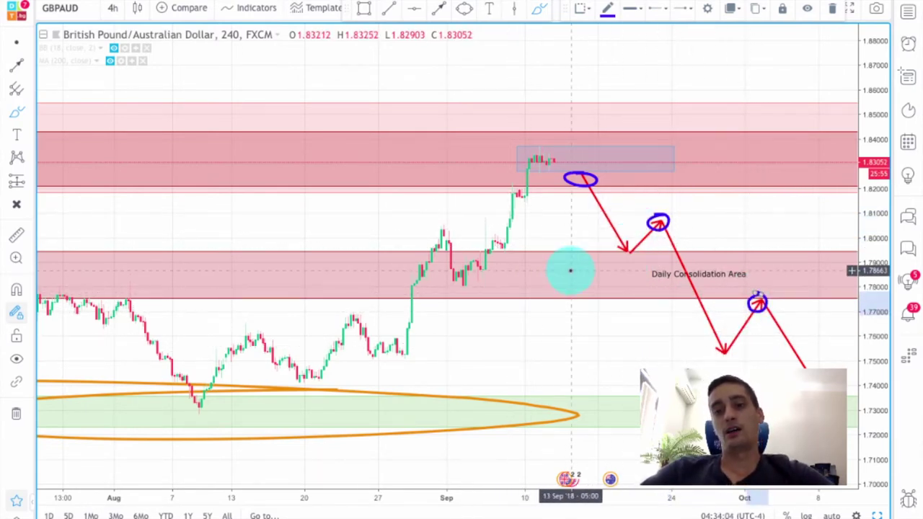
Brush a blue line along the blue rectangle's upper edge, with an arrow rising to about 1.869 and falling to a circled retest near 1.850.
scroll(625, 231, down, 2)
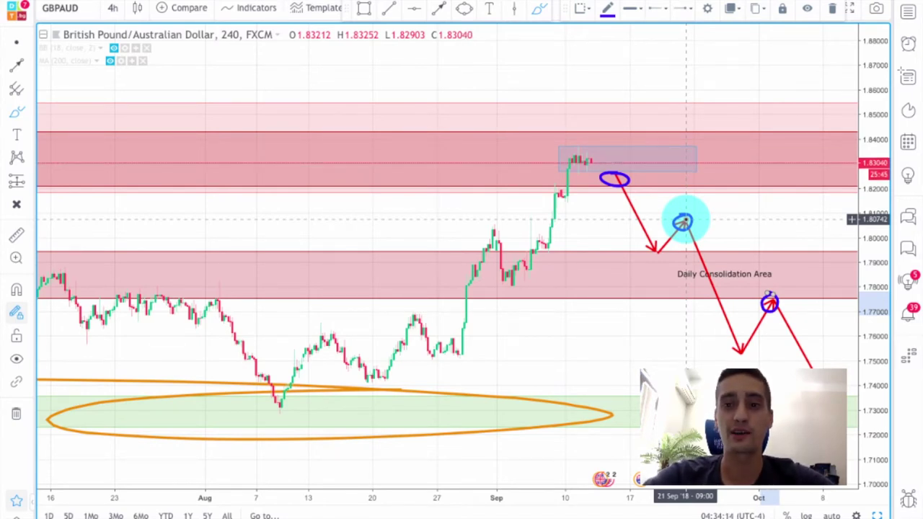
scroll(719, 122, up, 2)
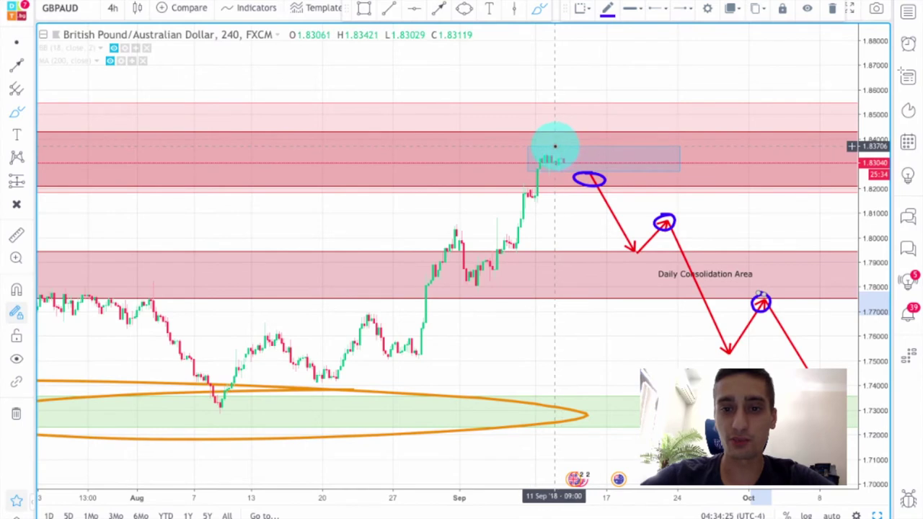
drag(556, 147, 604, 146)
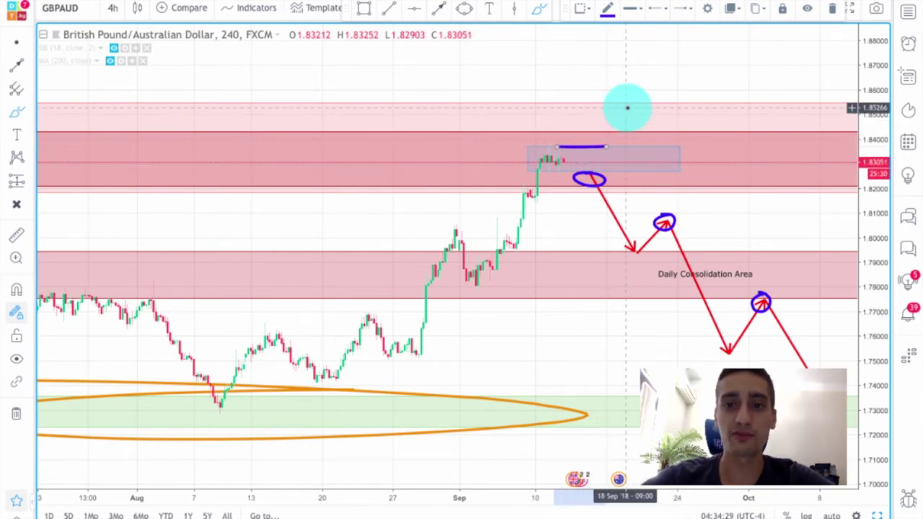
drag(652, 101, 656, 120)
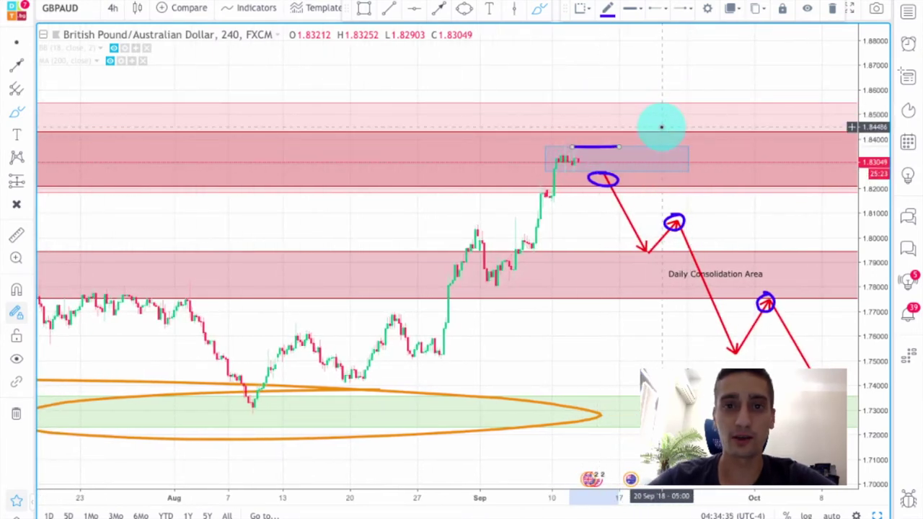
mouse_move(599, 141)
mouse_down()
mouse_move(649, 70)
mouse_move(641, 76)
mouse_move(697, 108)
mouse_move(685, 113)
mouse_move(712, 103)
mouse_move(721, 123)
mouse_move(676, 109)
mouse_move(707, 106)
mouse_up()
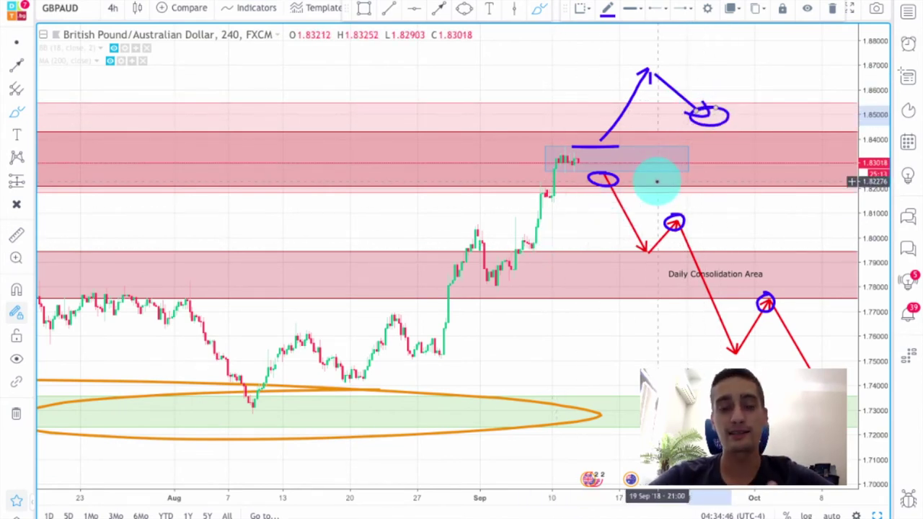